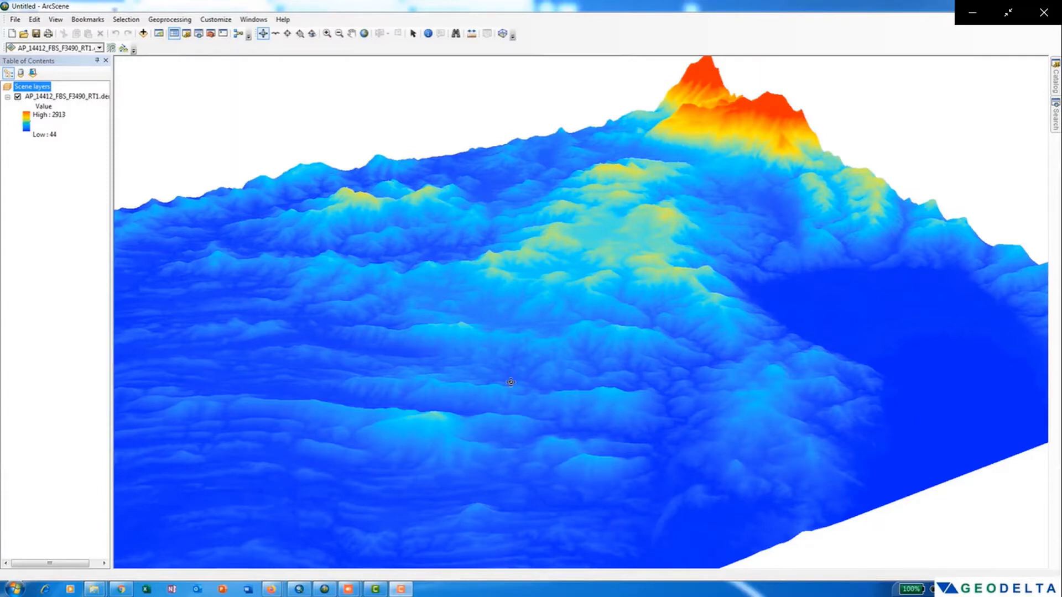
Step: Rotate the 3D DEM in ArcScene so the red peak is seen from a different angle
left_click_drag(510, 382, 529, 378)
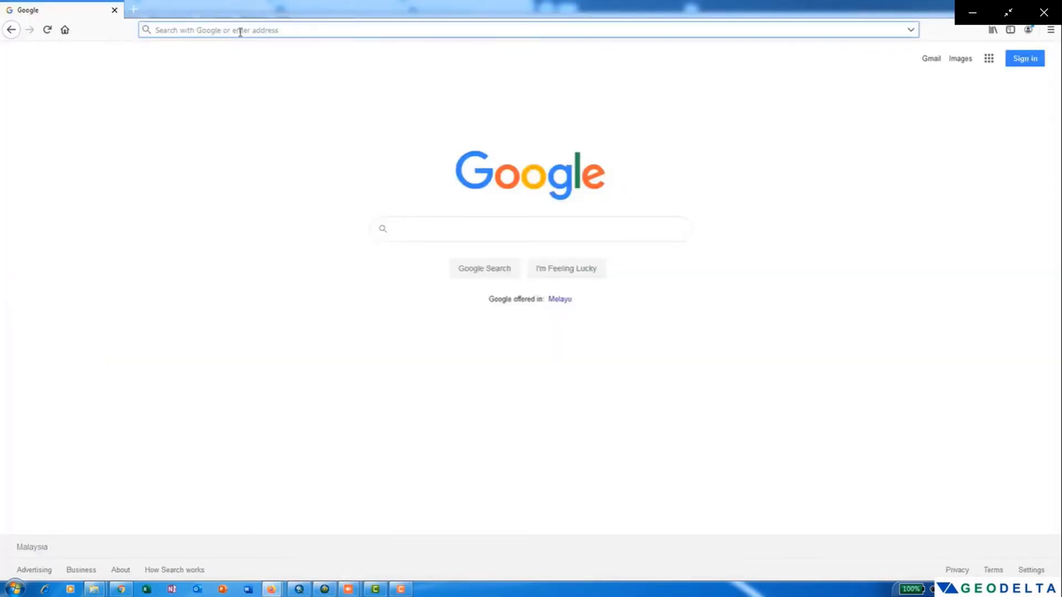
Step: Go to search.asf.alaska.edu in Firefox
left_click(240, 31)
type("sear")
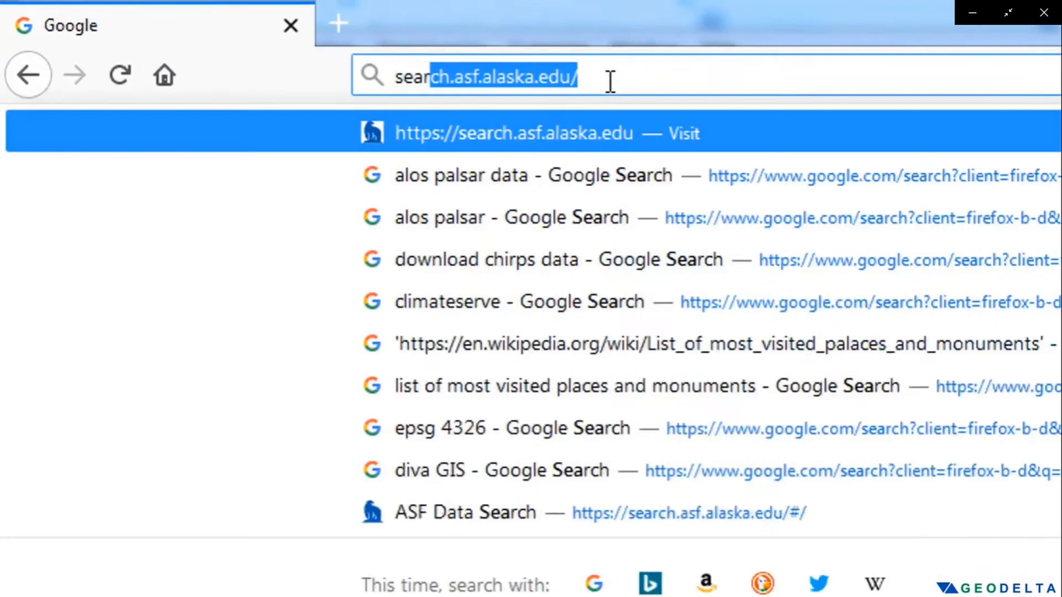
type("ch.asf")
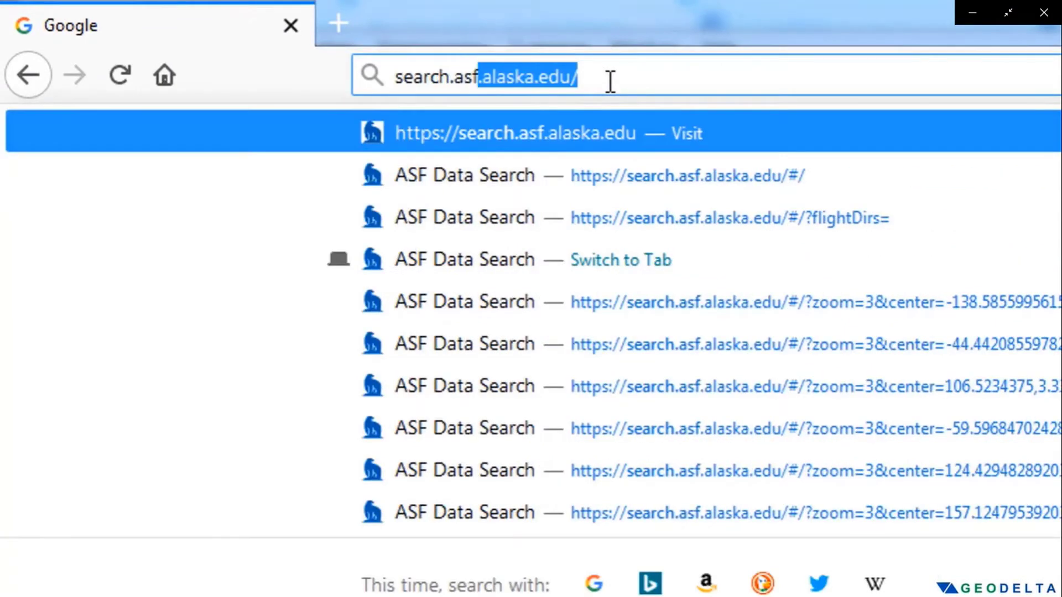
type(".alaska.e")
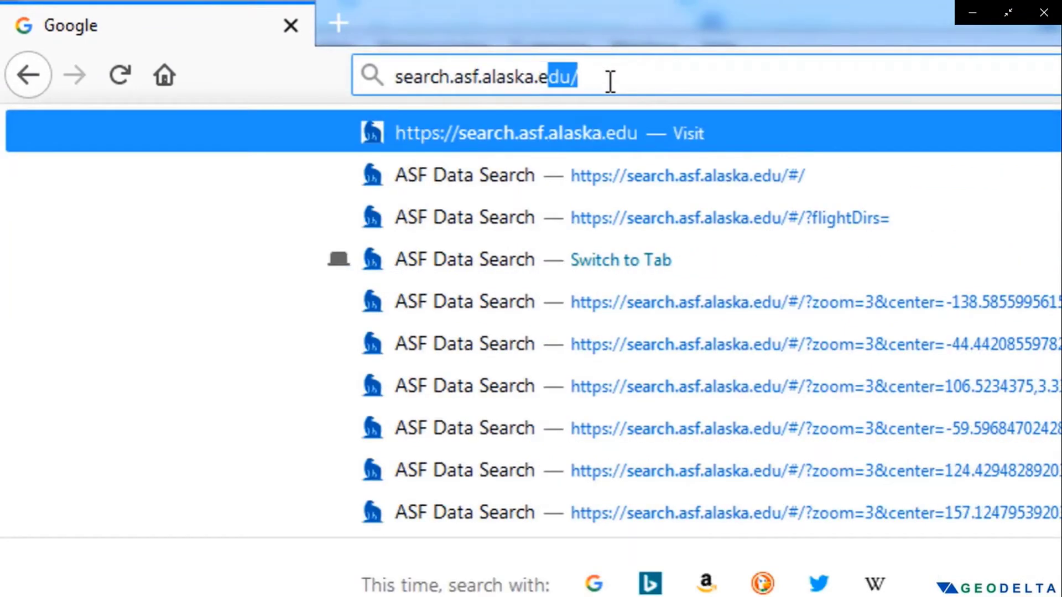
type("du")
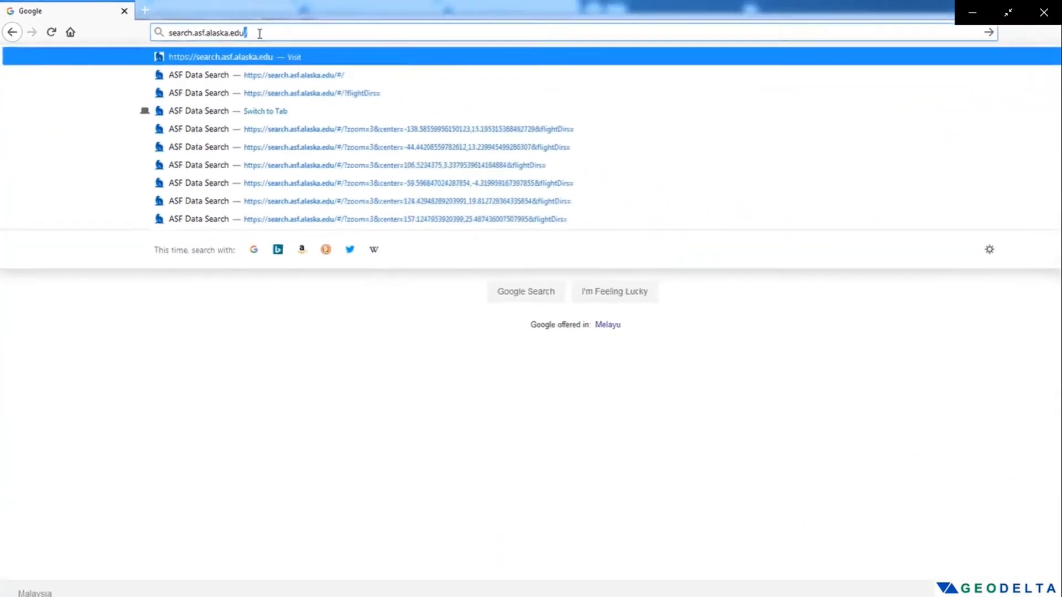
key("Return")
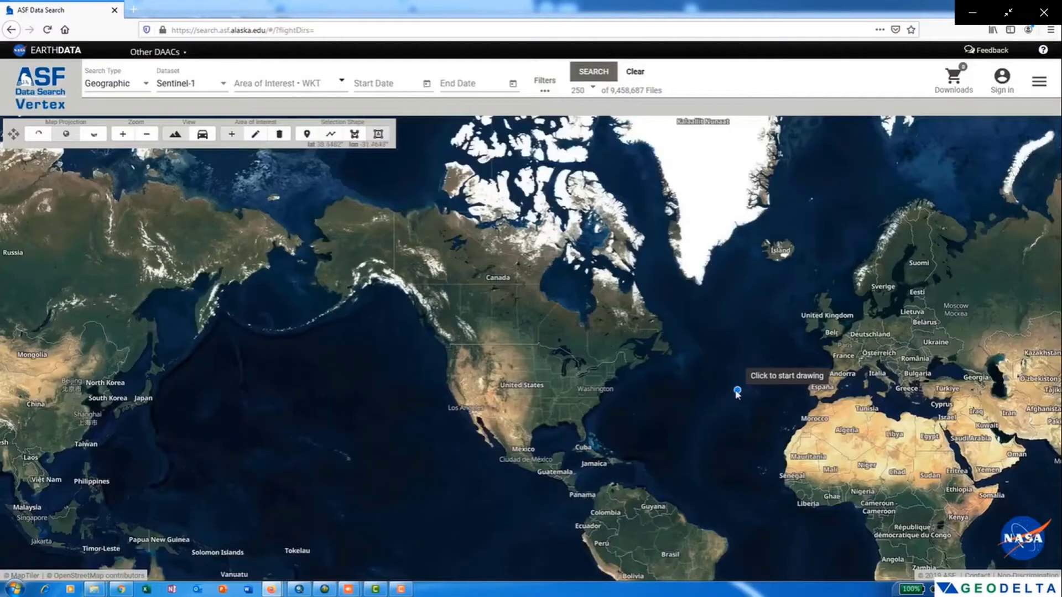
Step: Pan the map over to Southeast Asia and zoom in on Sabah in northern Borneo
left_click_drag(738, 397, 367, 411)
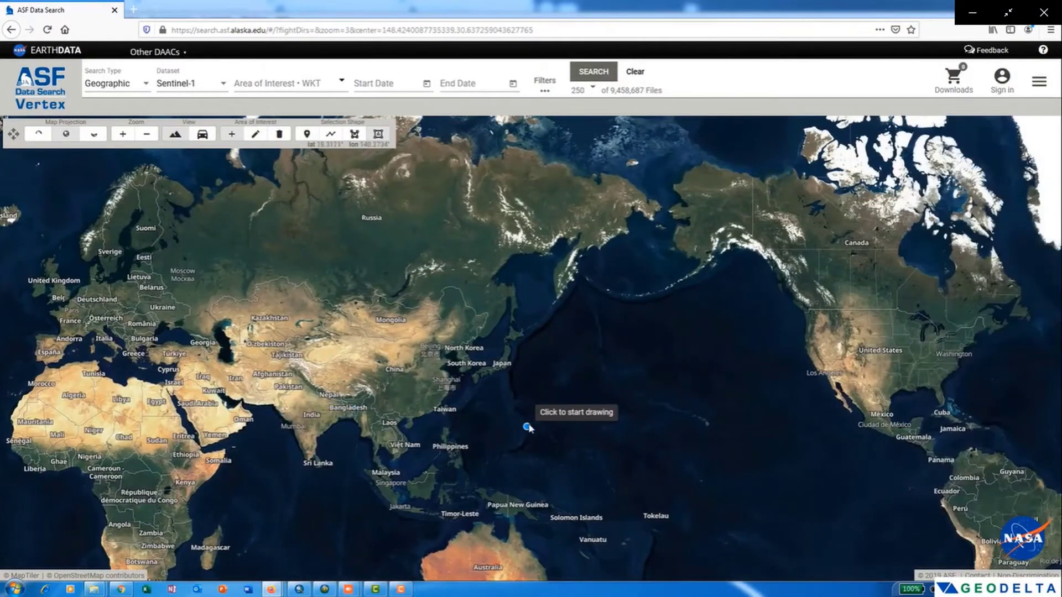
left_click_drag(505, 466, 581, 379)
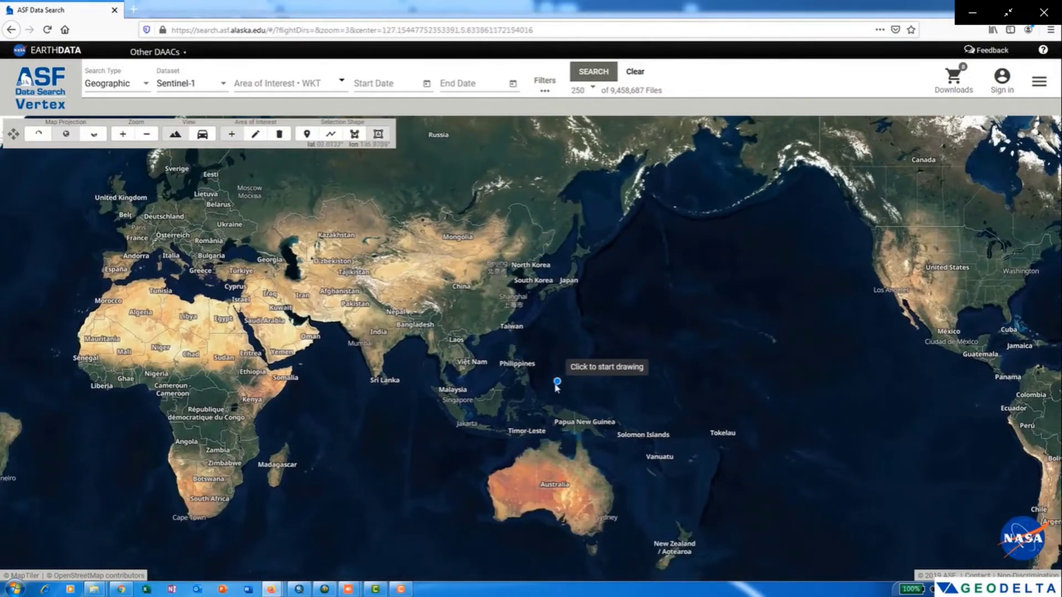
scroll(496, 390, "up", 3)
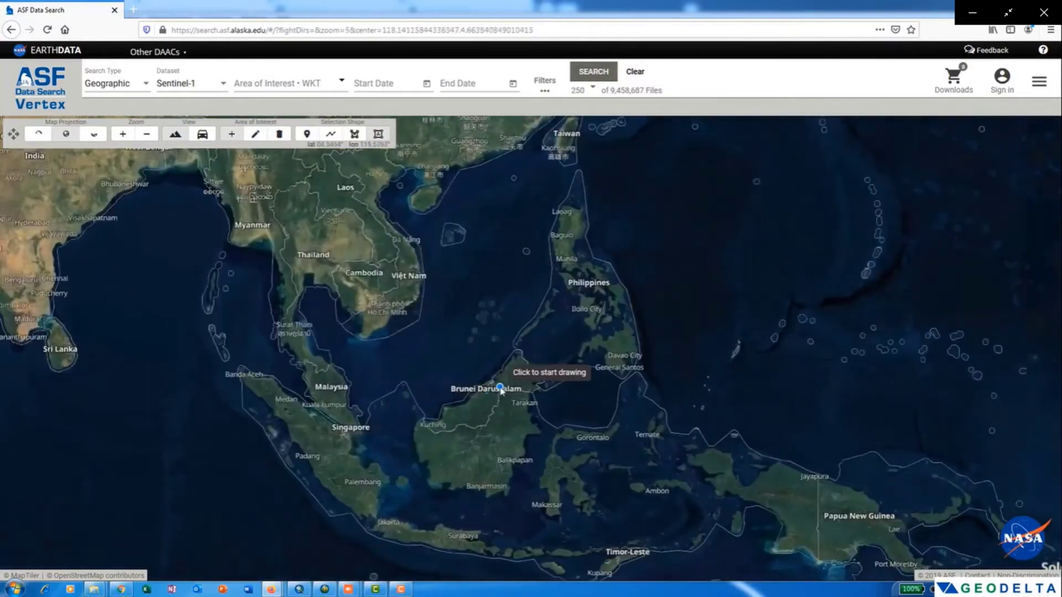
scroll(489, 395, "up", 3)
scroll(623, 326, "up", 1)
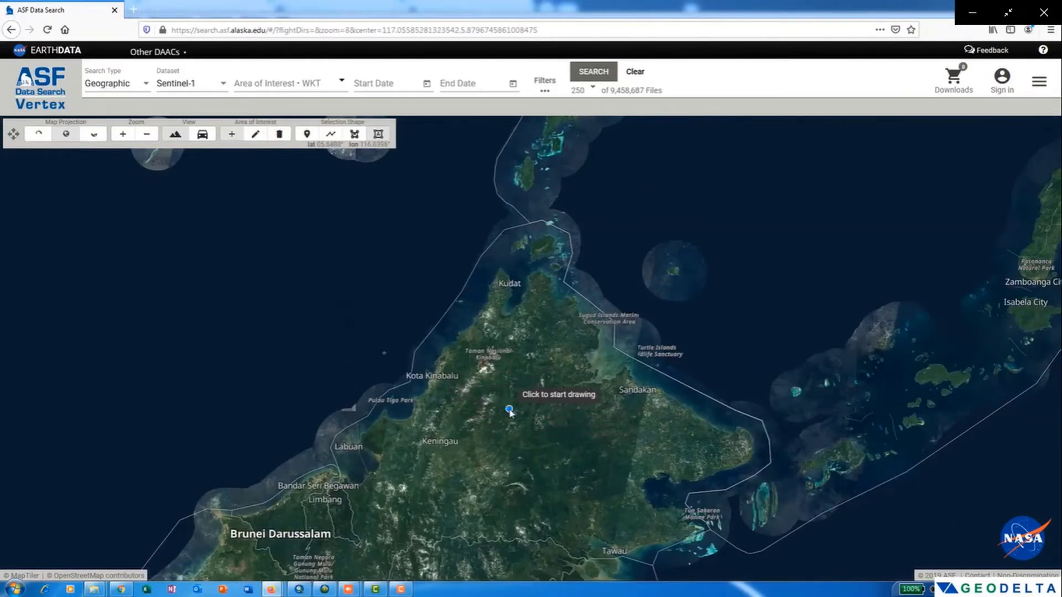
scroll(508, 409, "up", 1)
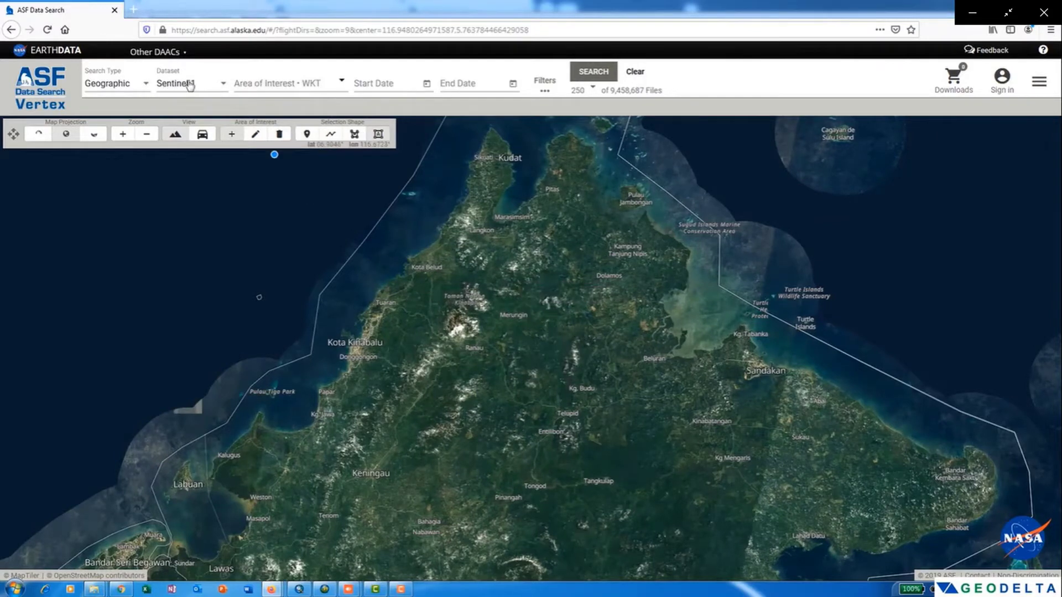
Step: Choose the ALOS PALSAR dataset and draw an area-of-interest rectangle from Kota Kinabalu to Ranau
left_click(218, 84)
scroll(221, 142, "down", 2)
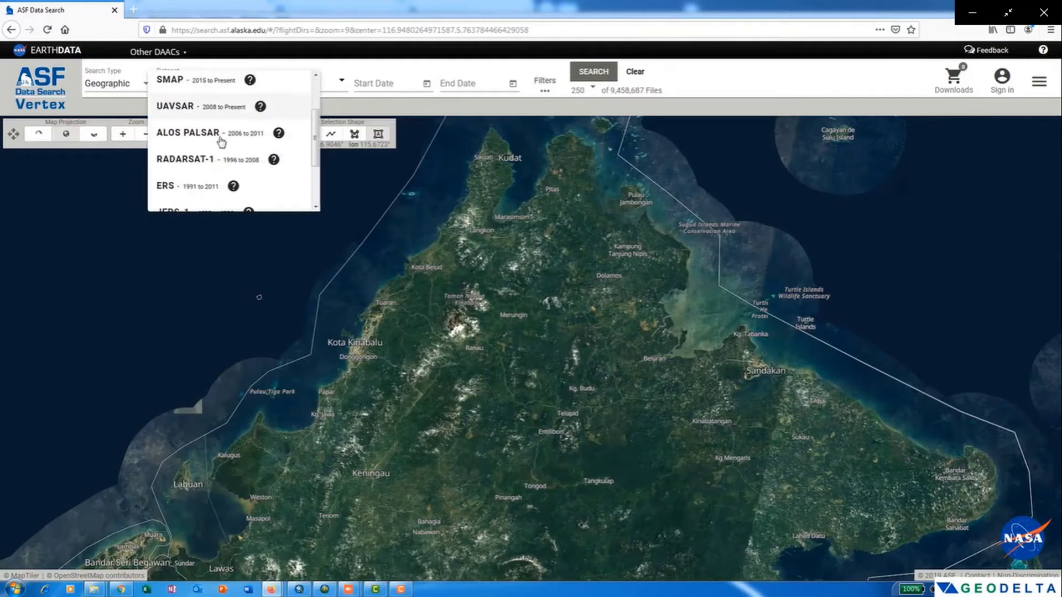
left_click(210, 129)
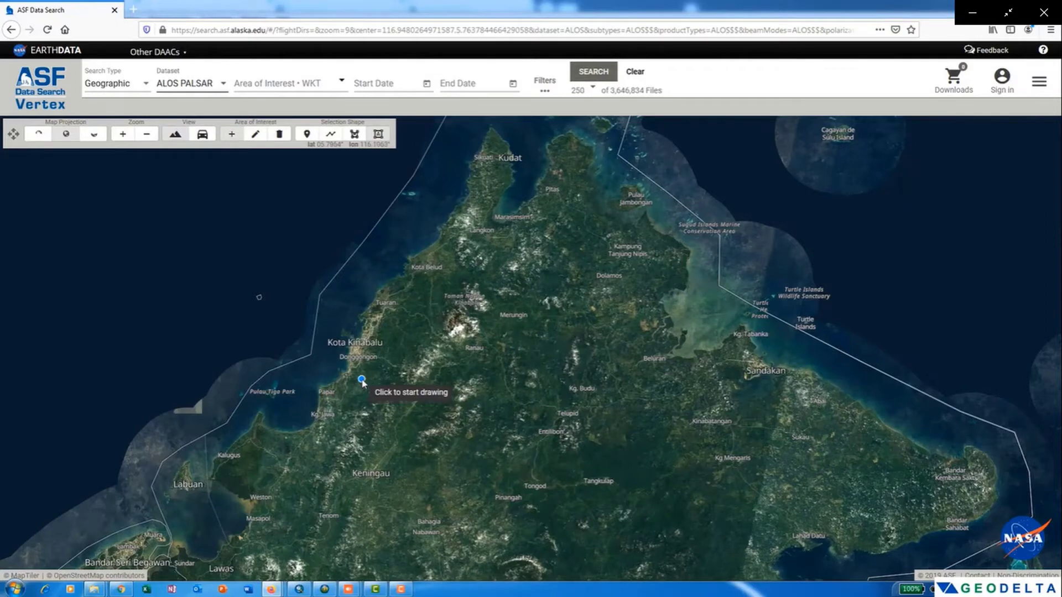
left_click(362, 381)
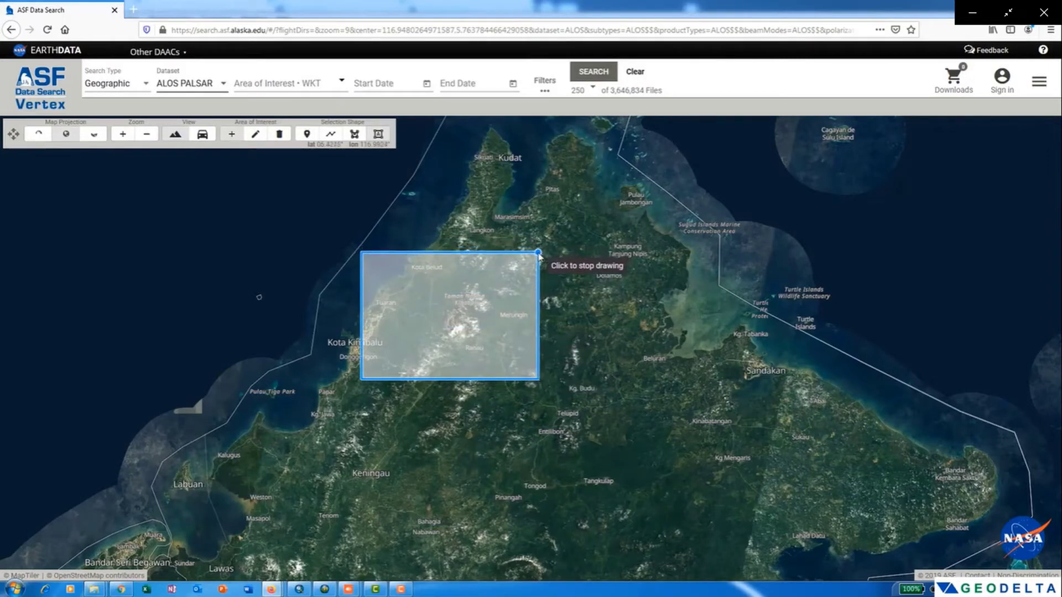
left_click(539, 254)
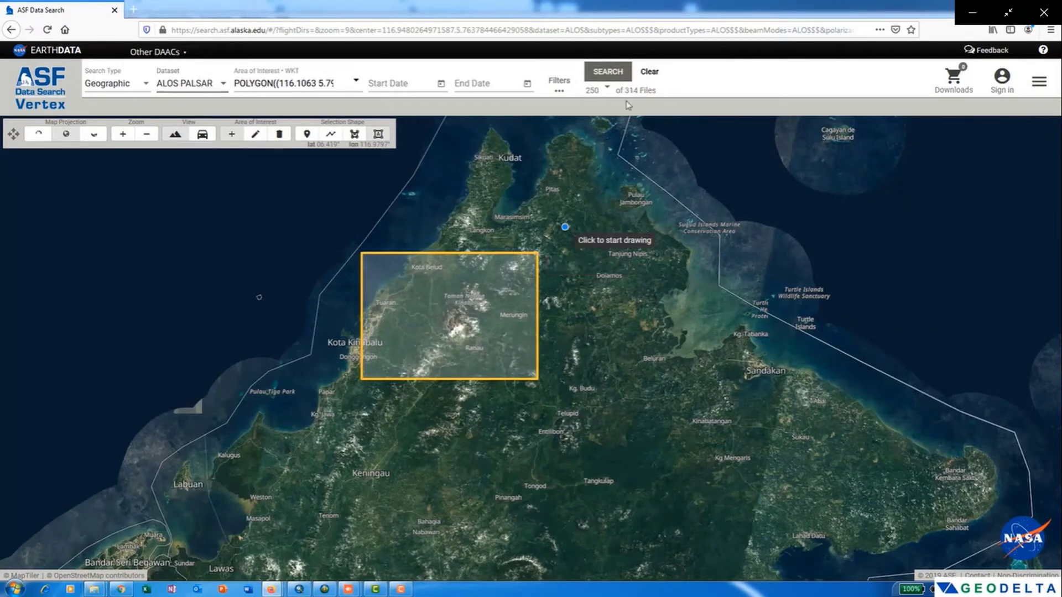
Step: Search the marked area and check the 60-scene result count
left_click(610, 73)
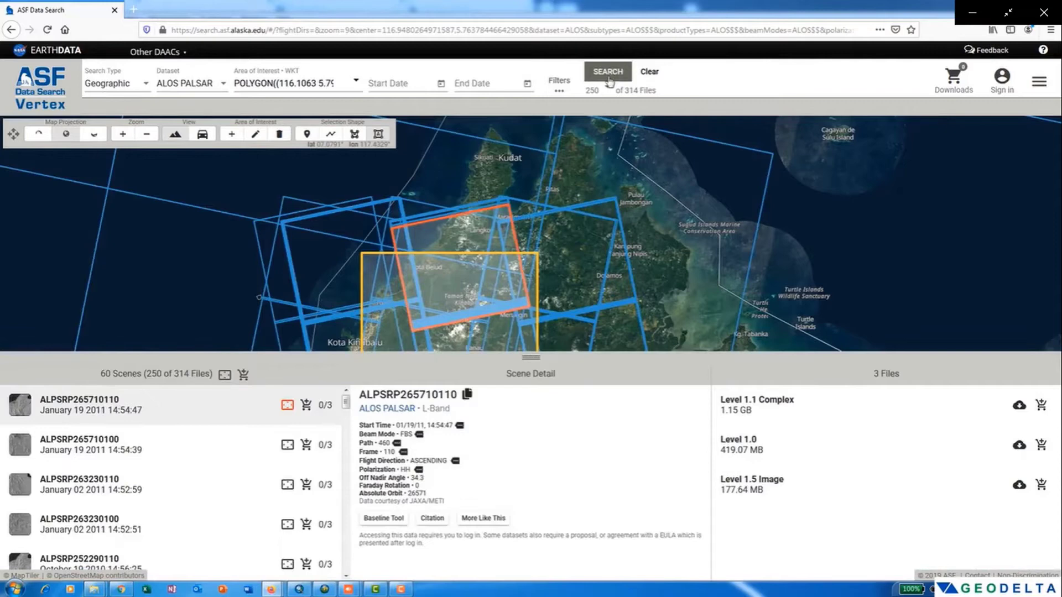
scroll(607, 235, "down", 3)
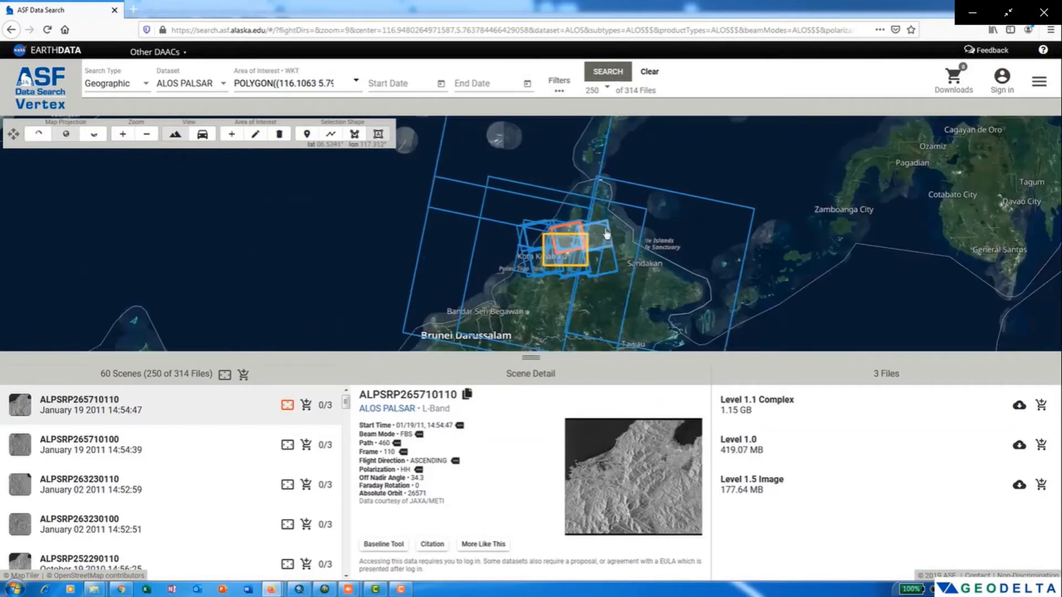
scroll(607, 234, "up", 1)
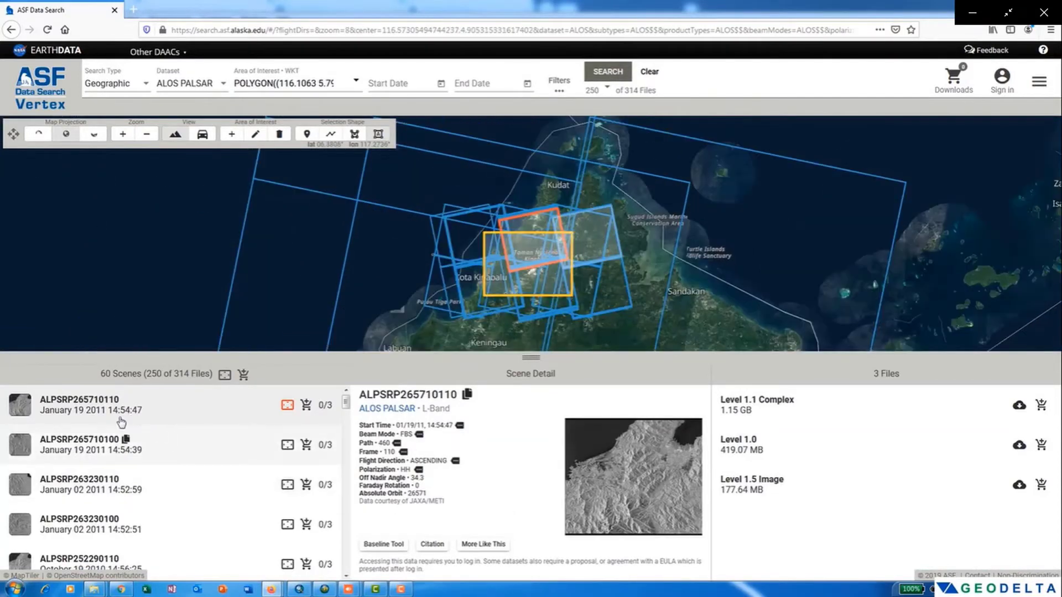
left_click_drag(122, 371, 139, 375)
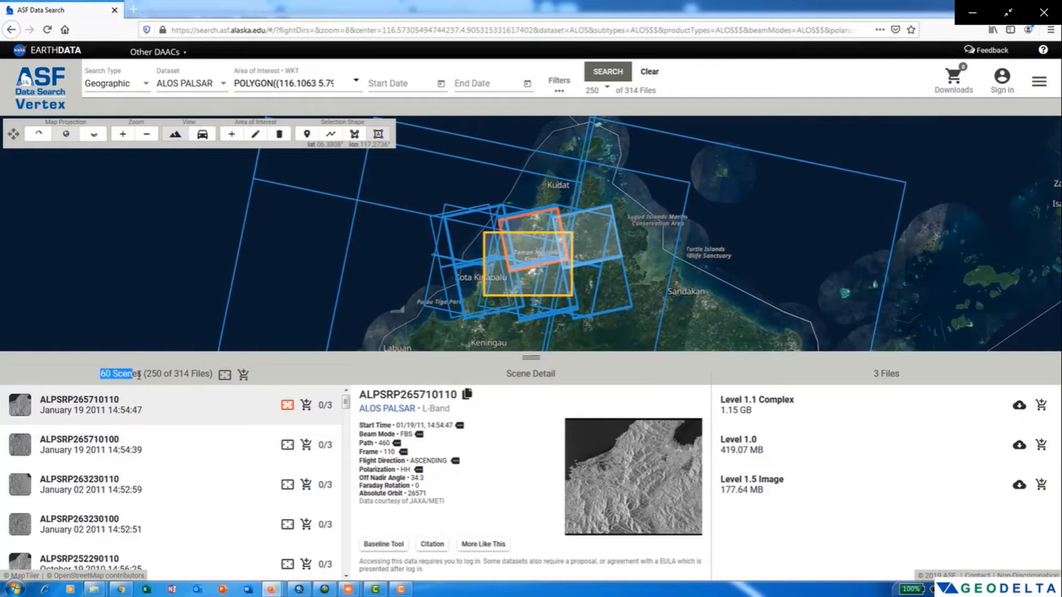
left_click(133, 376)
Step: Browse details of scenes ALPSRP265710100, ALPSRP263230110, ALPSRP263230100 and ALPSRP265710110
left_click(159, 445)
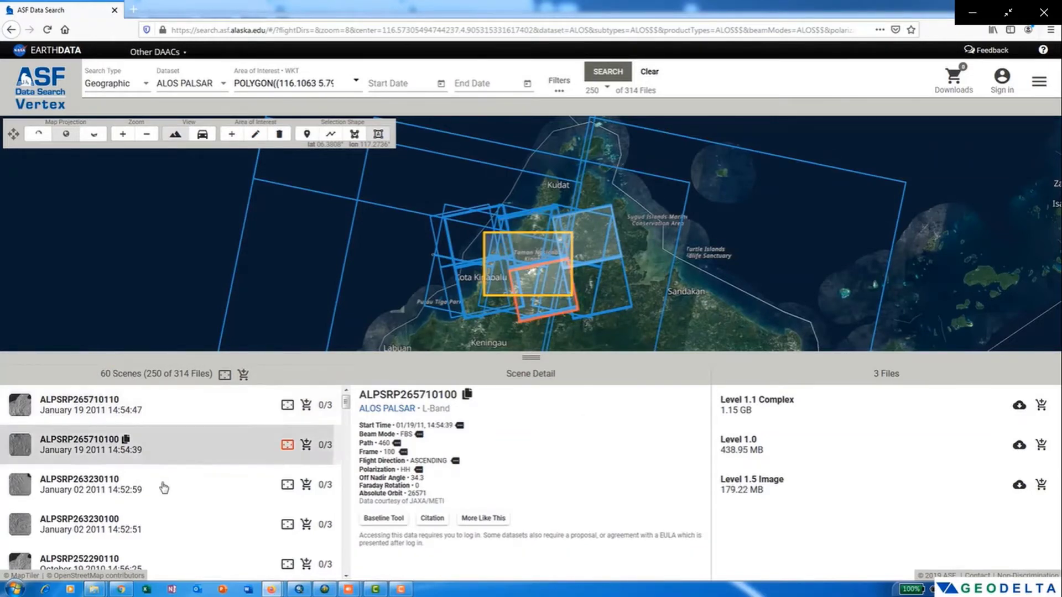
left_click(159, 484)
left_click(161, 516)
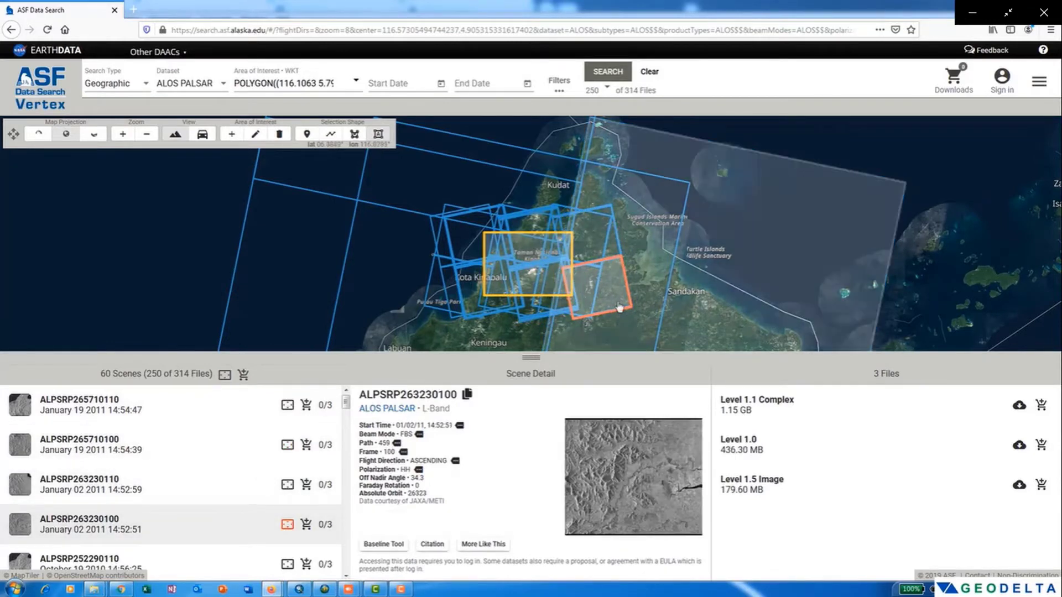
left_click(173, 407)
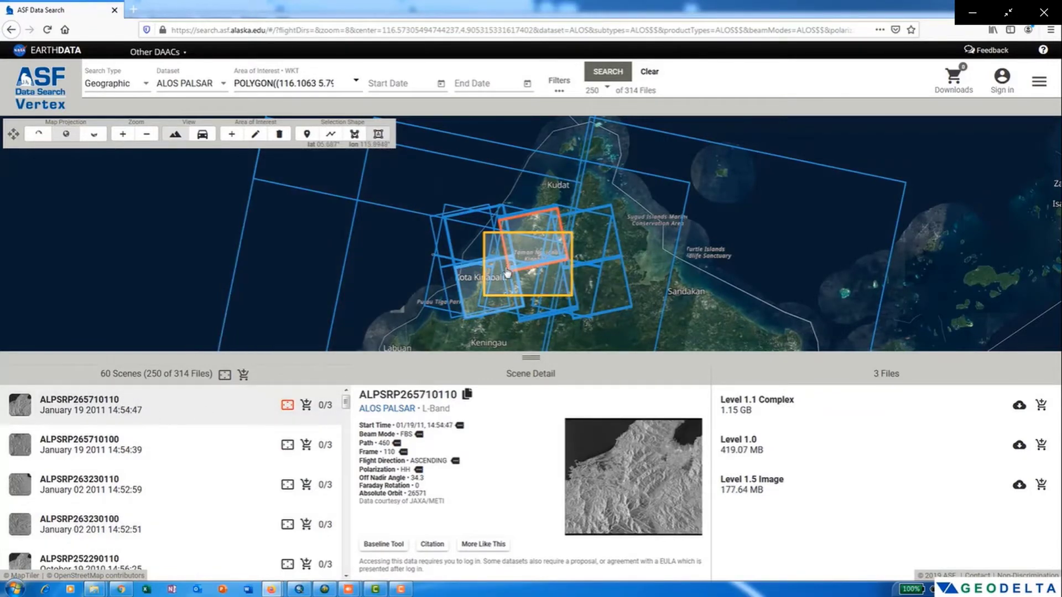
left_click(188, 447)
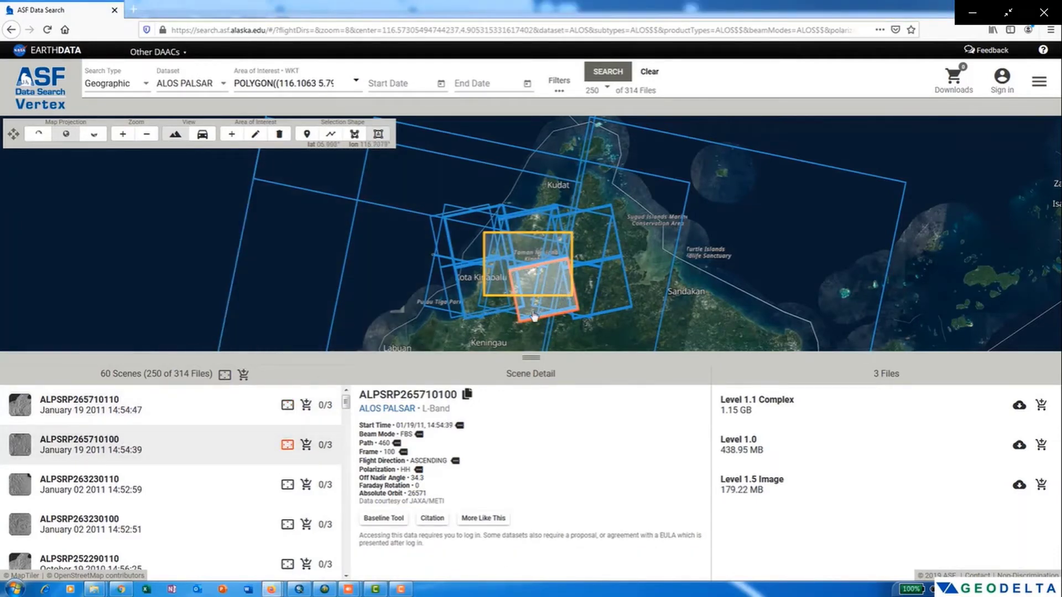
left_click_drag(346, 402, 347, 470)
Step: Open scene ALPSRP144123490 and download its 232.67 MB Hi-Res Terrain Corrected file
left_click(166, 514)
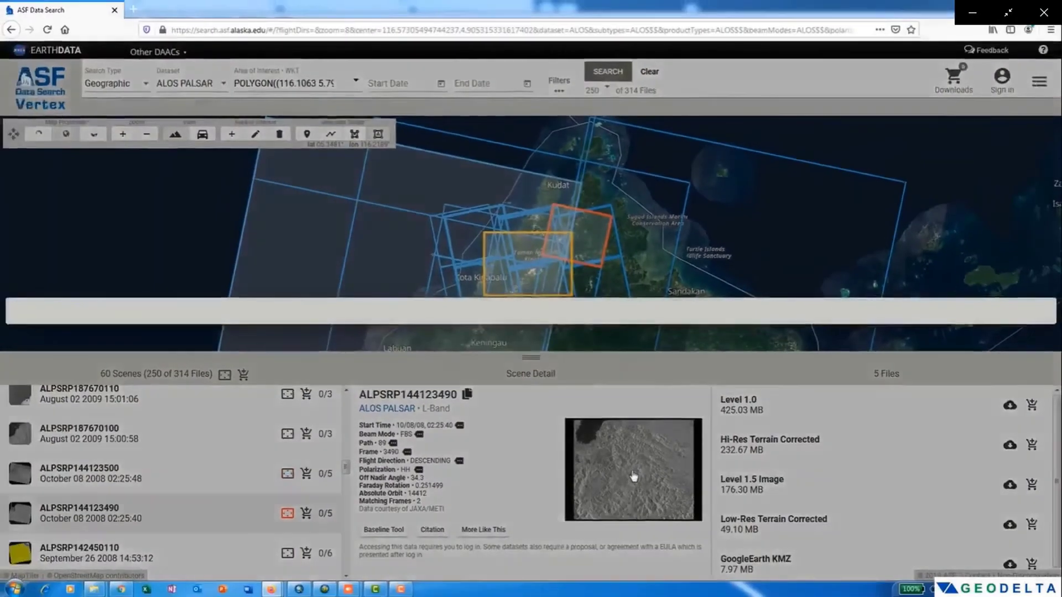
left_click(671, 417)
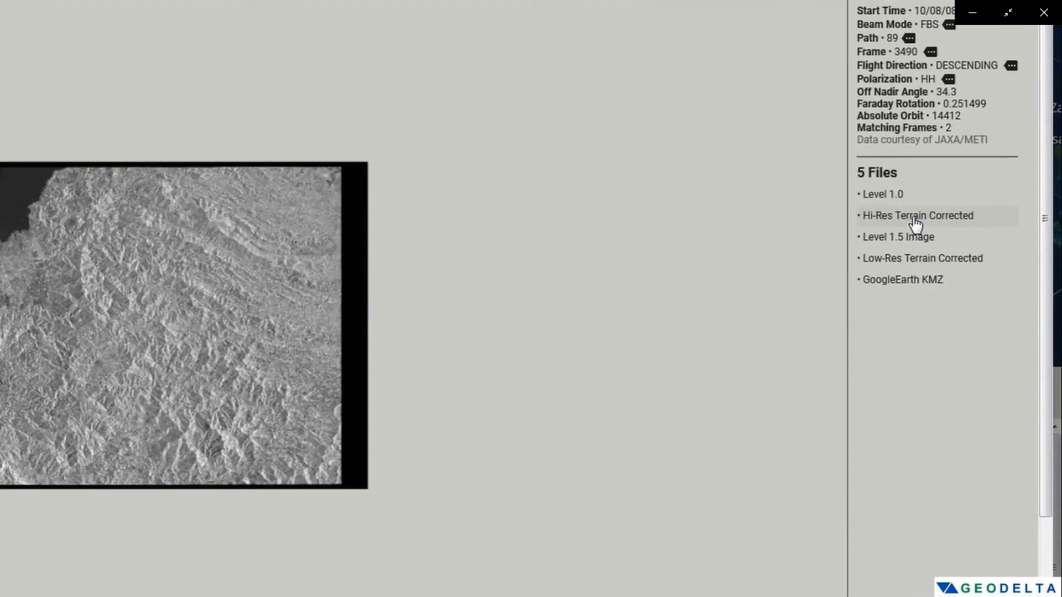
left_click(914, 220)
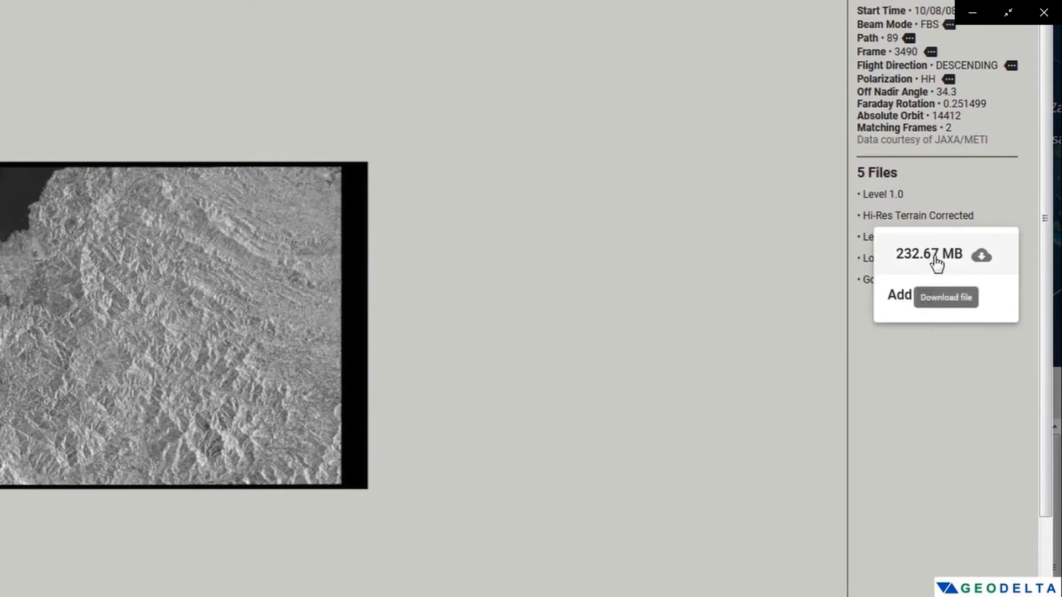
left_click(935, 259)
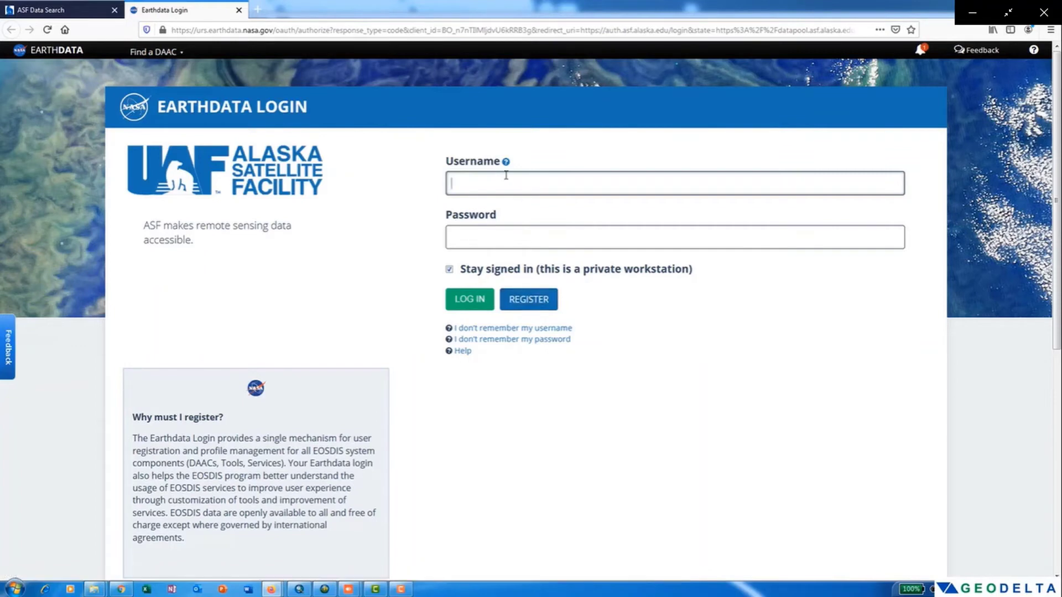
Step: Paste the Earthdata username and the account password into the sign-in form
type("ENTER YOUR USERNAME HERE")
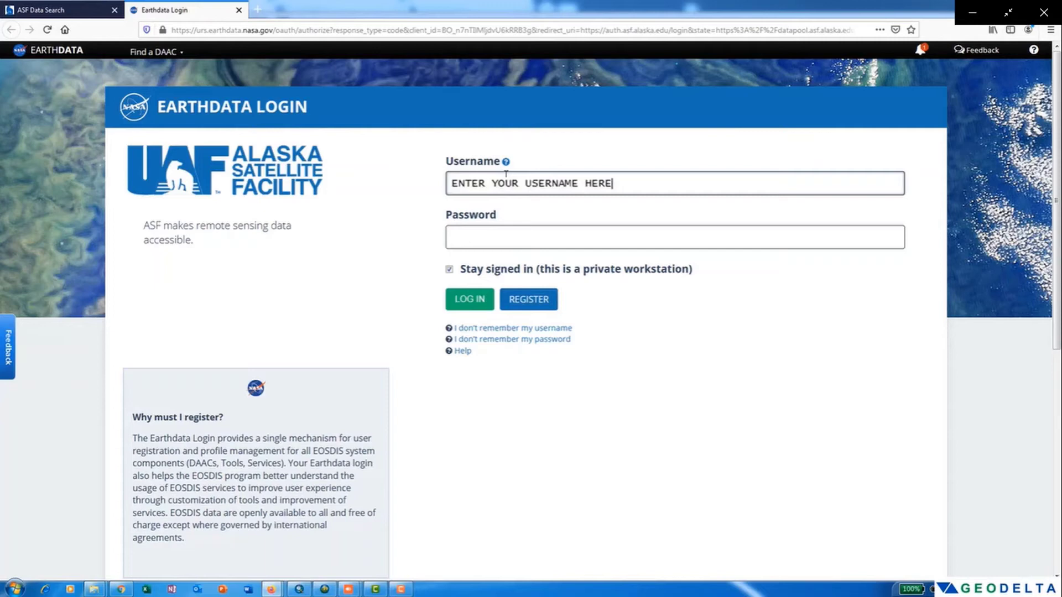
key("Tab")
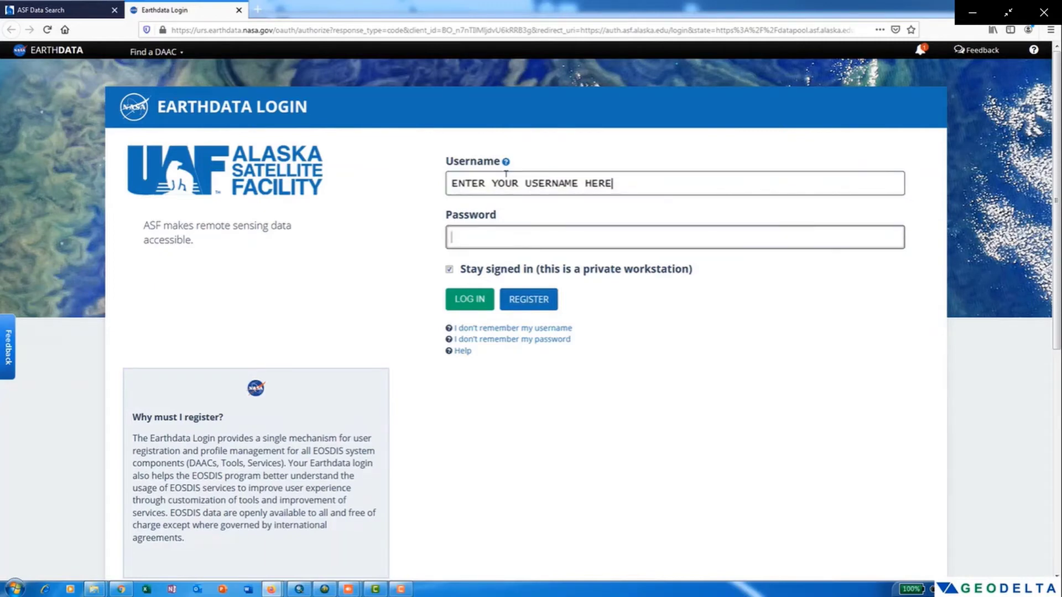
key("ctrl+v")
Step: Log in and save AP_14412_FBS_F3490_RT1.zip to disk
left_click(471, 301)
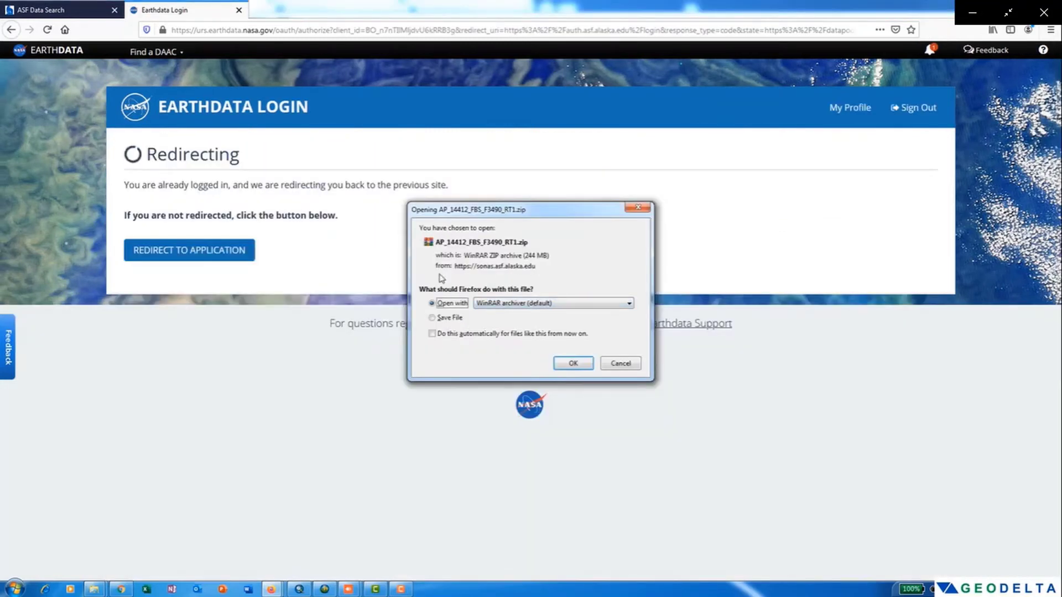
left_click(458, 319)
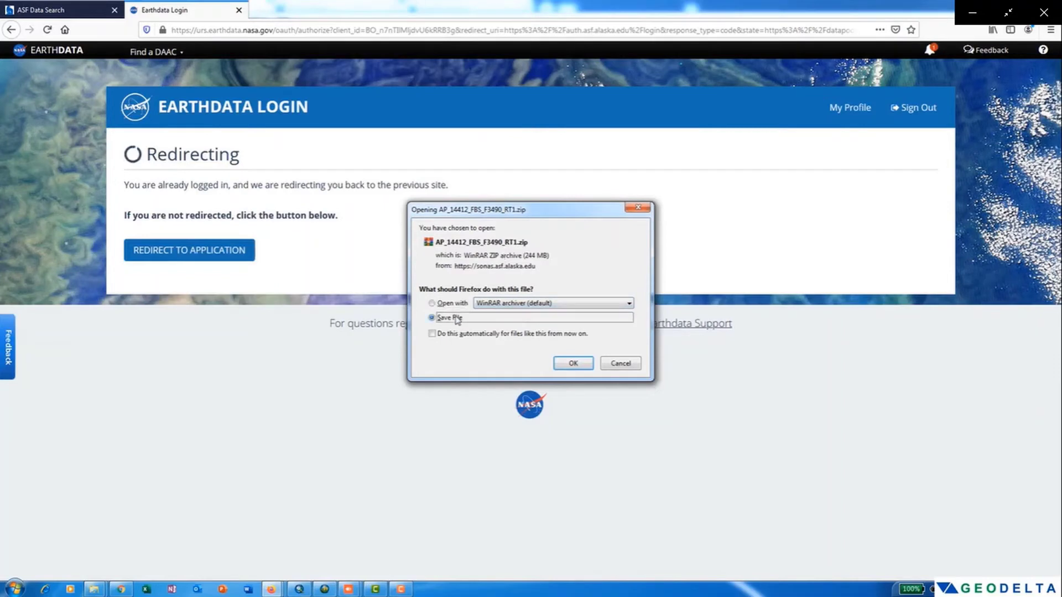
left_click(572, 364)
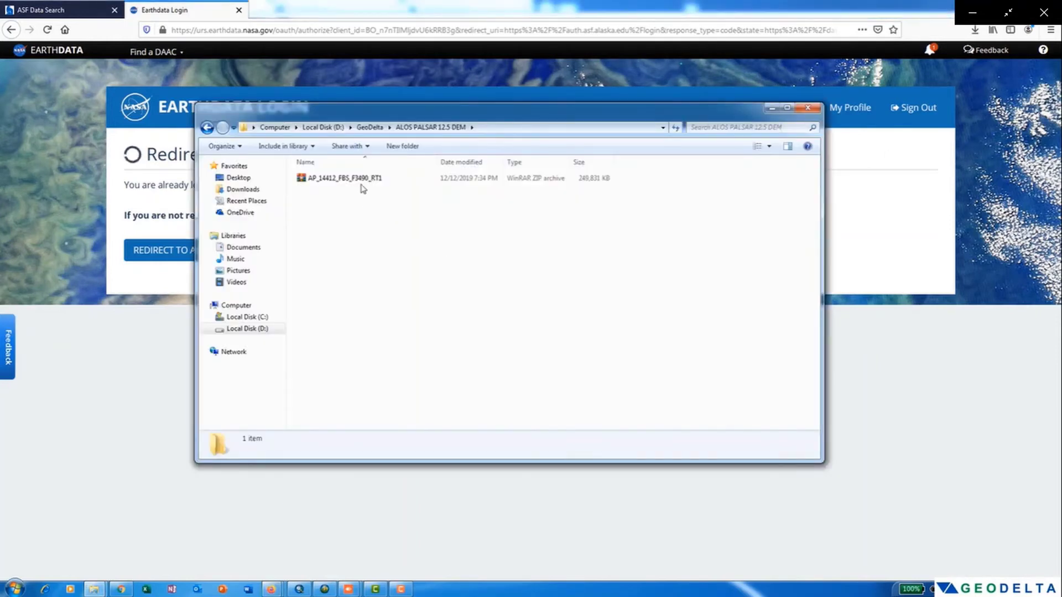
Step: Extract AP_14412_FBS_F3490_RT1.zip in place and select the extracted .dem file
left_click(358, 181)
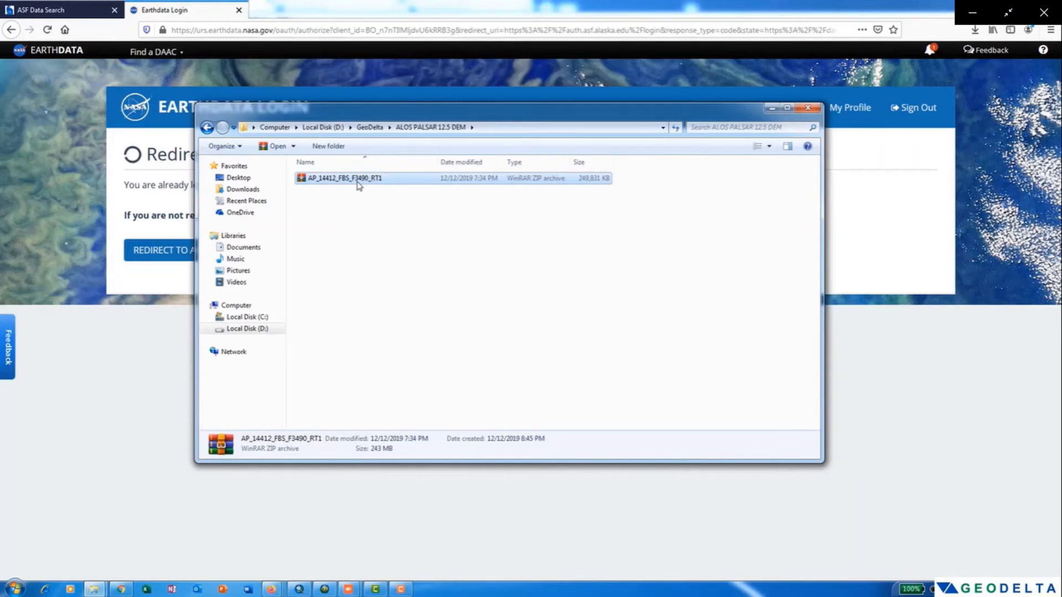
right_click(358, 186)
left_click(395, 227)
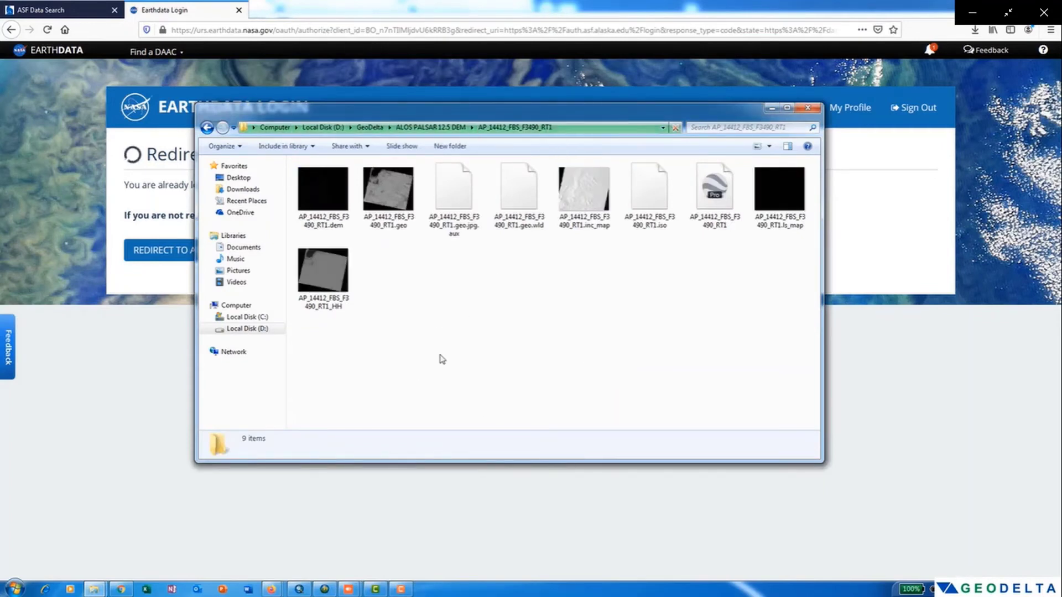
left_click(334, 195)
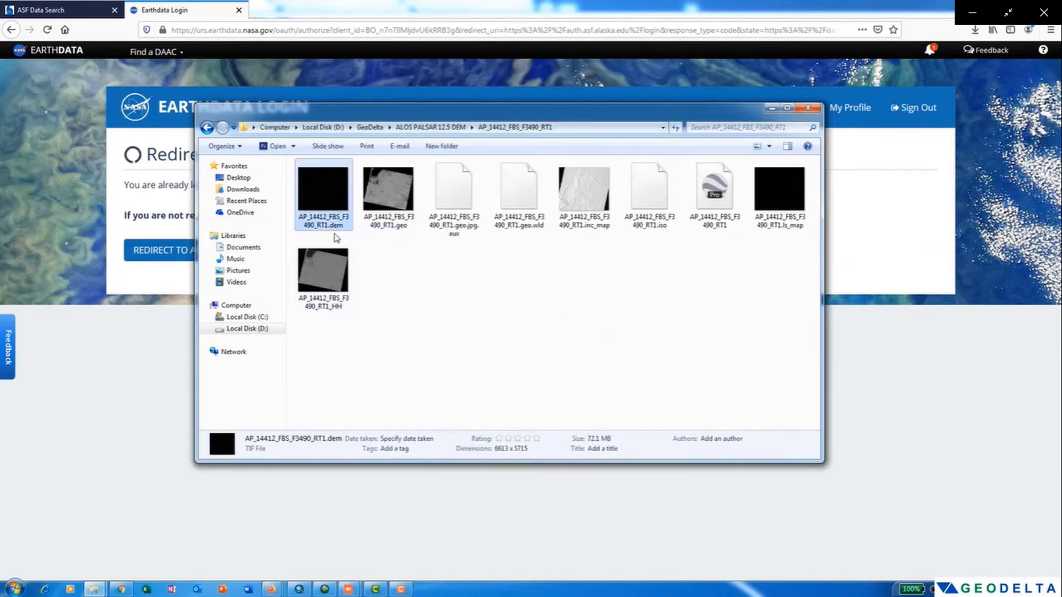
left_click(119, 587)
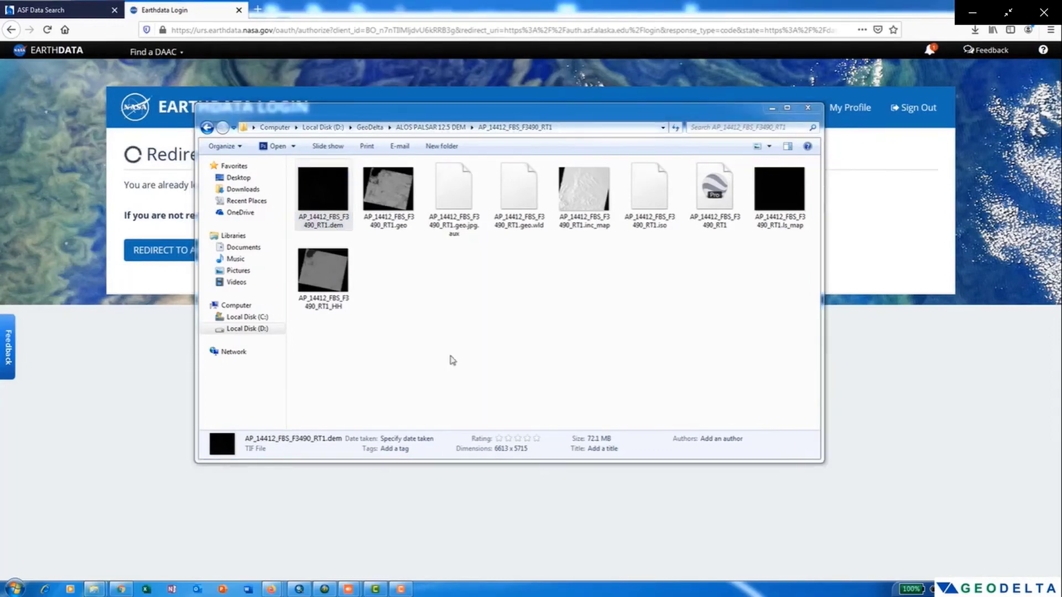
Step: Add AP_14412_FBS_F3490_RT1.dem.tif to ArcMap by dragging it in from Explorer
left_click(299, 589)
left_click_drag(540, 4, 617, 78)
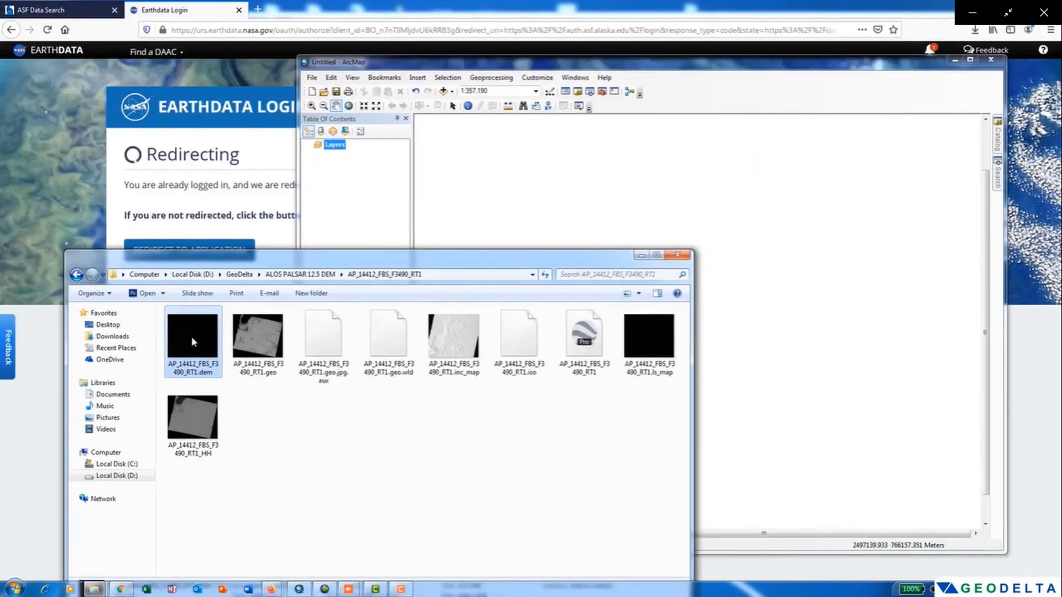
left_click_drag(193, 342, 391, 201)
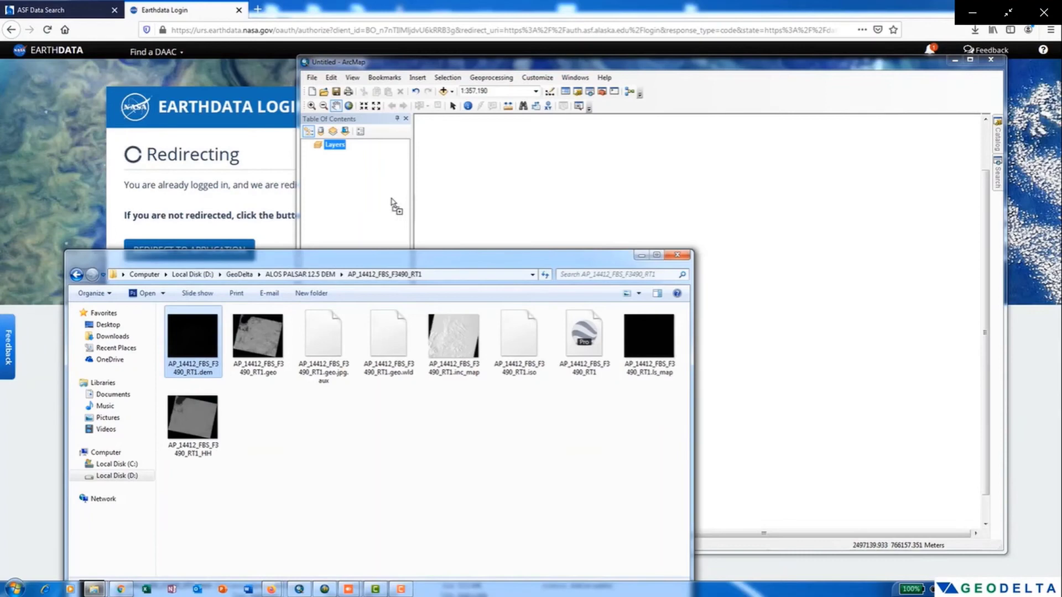
left_click(676, 255)
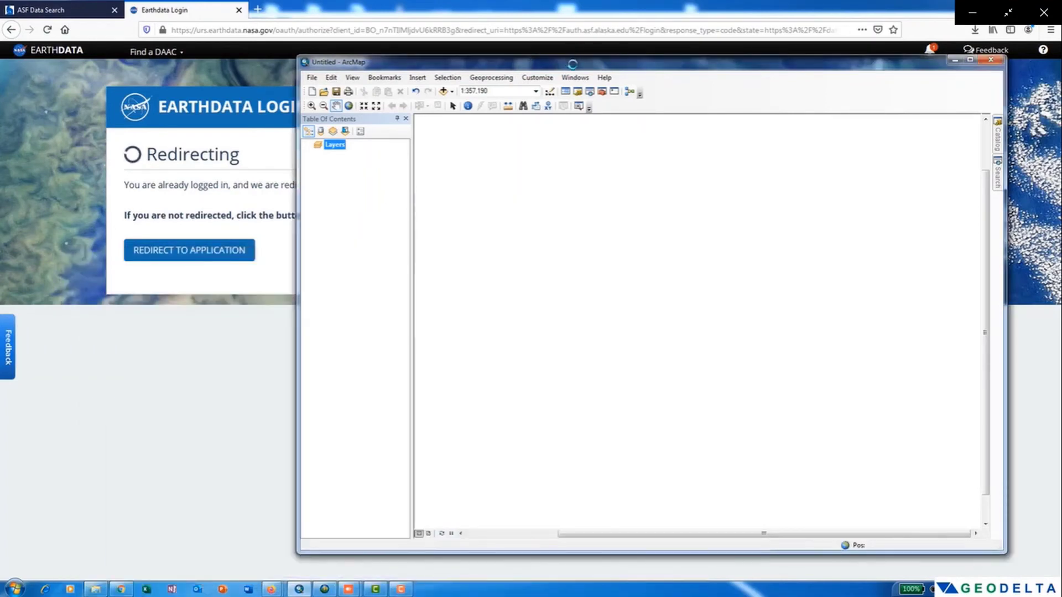
double_click(570, 62)
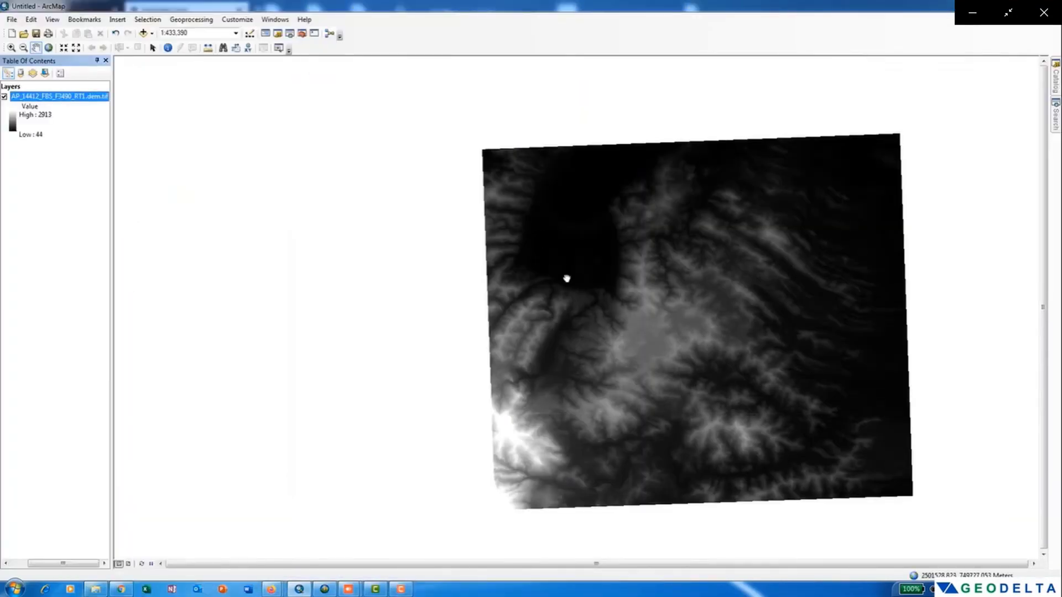
left_click_drag(566, 280, 430, 246)
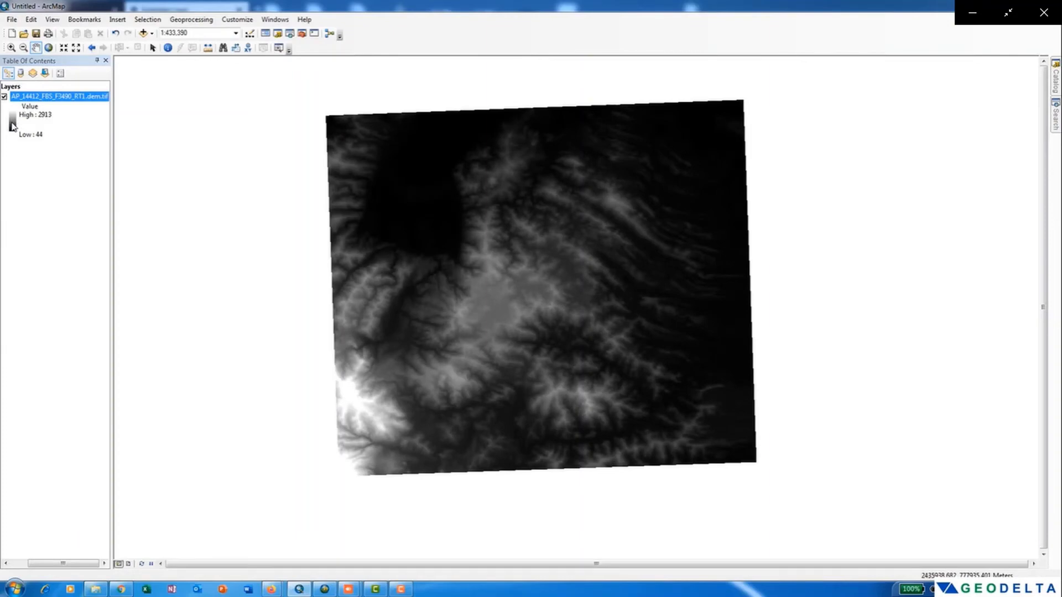
Step: Symbolize the DEM layer with an inverted orange-to-blue colour ramp
left_click(12, 126)
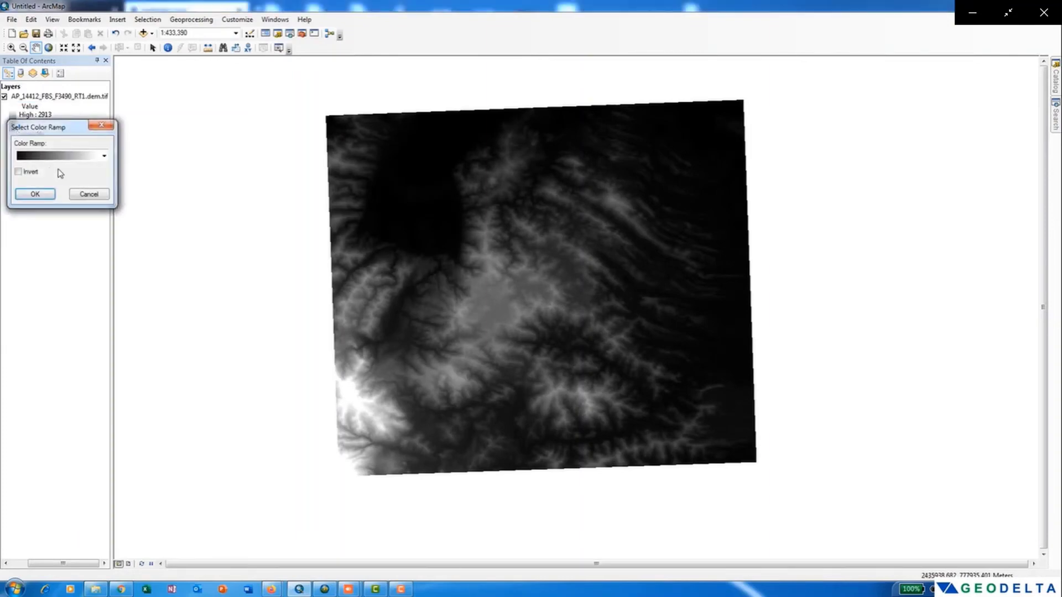
left_click(59, 157)
left_click(57, 185)
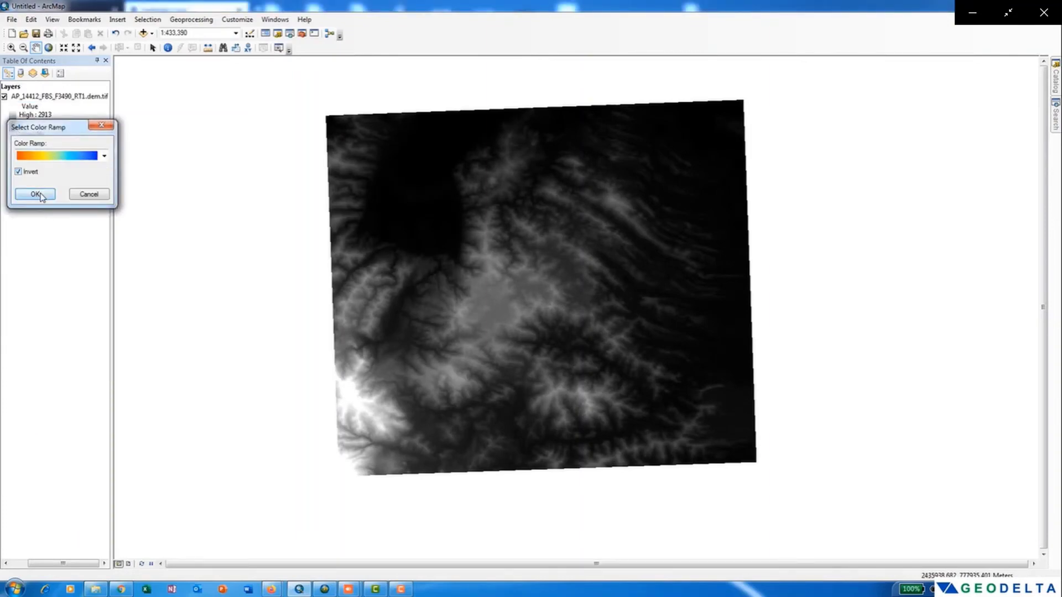
left_click(20, 194)
scroll(541, 381, "up", 1)
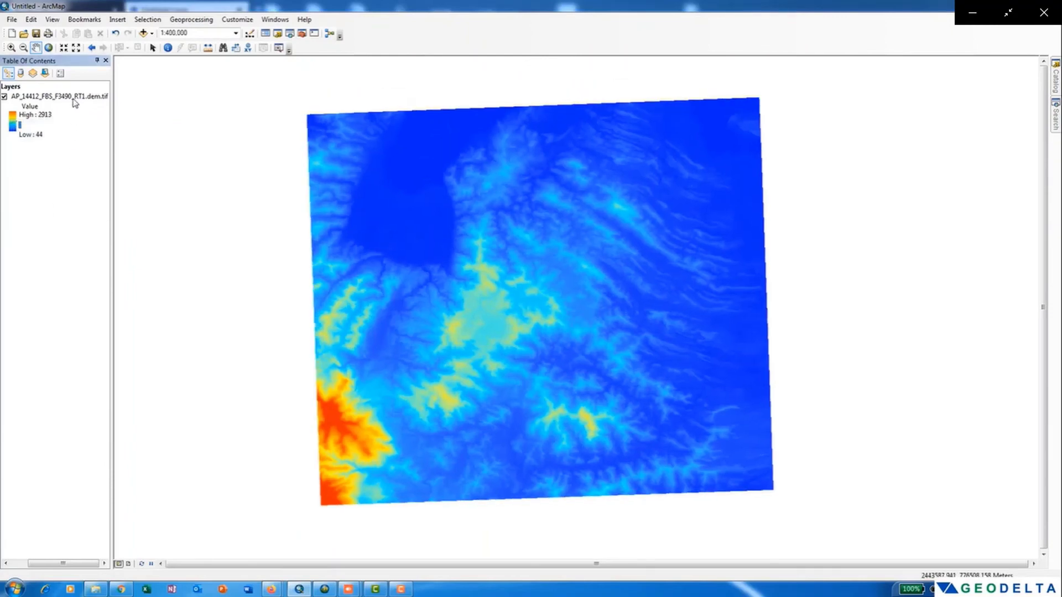
Step: Check the DEM layer's source properties: 12.5 × 12.5 cell size and WGS_84_UTM_zone_50N projection
right_click(71, 98)
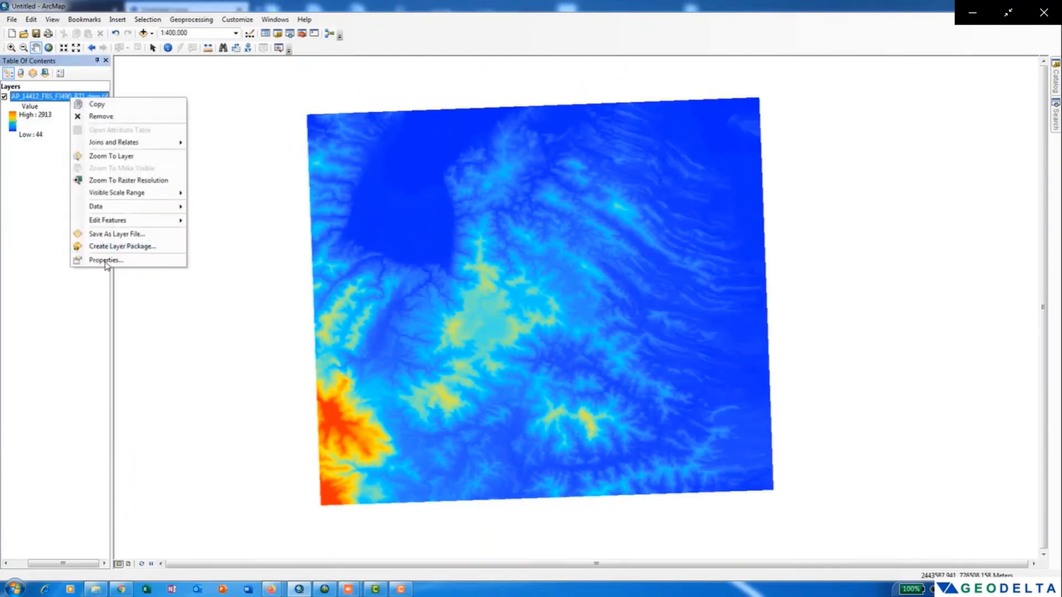
left_click(105, 263)
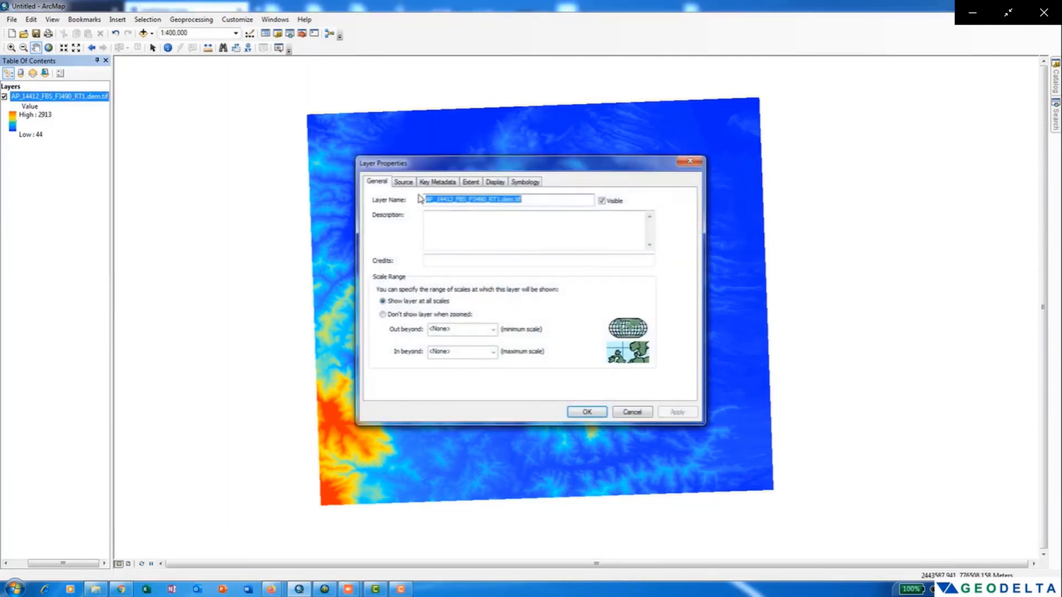
left_click(404, 183)
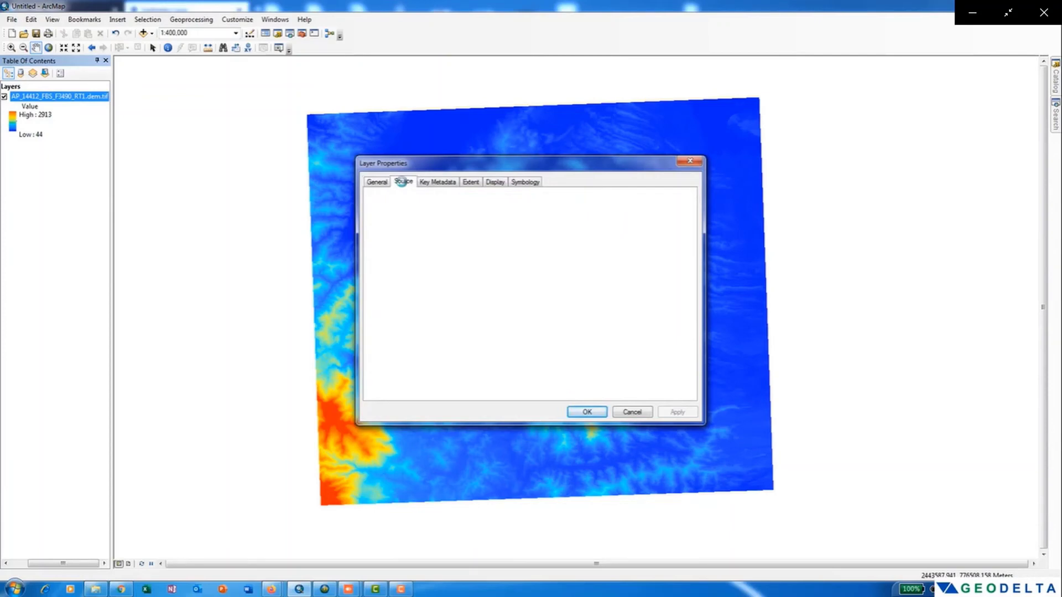
left_click(409, 241)
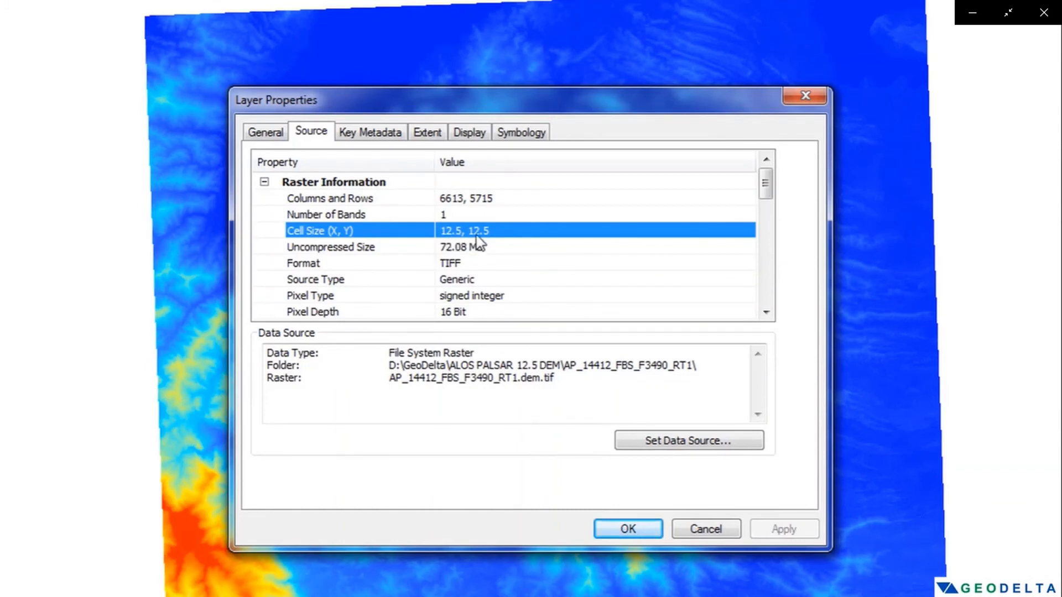
left_click_drag(766, 191, 766, 255)
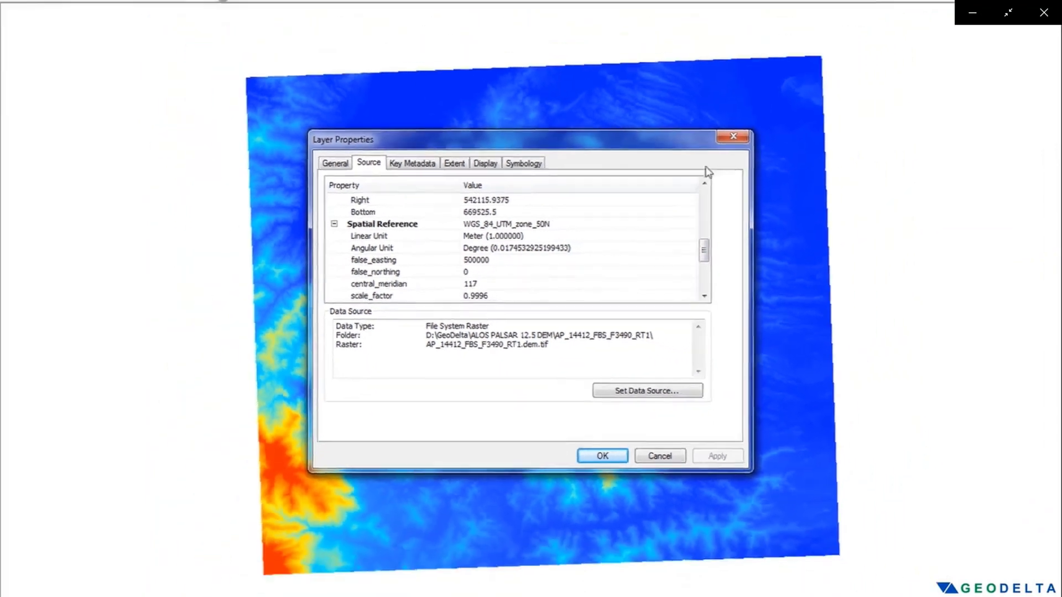
Step: Close Layer Properties and zoom into the coloured DEM to roughly 1:3,000
left_click(806, 96)
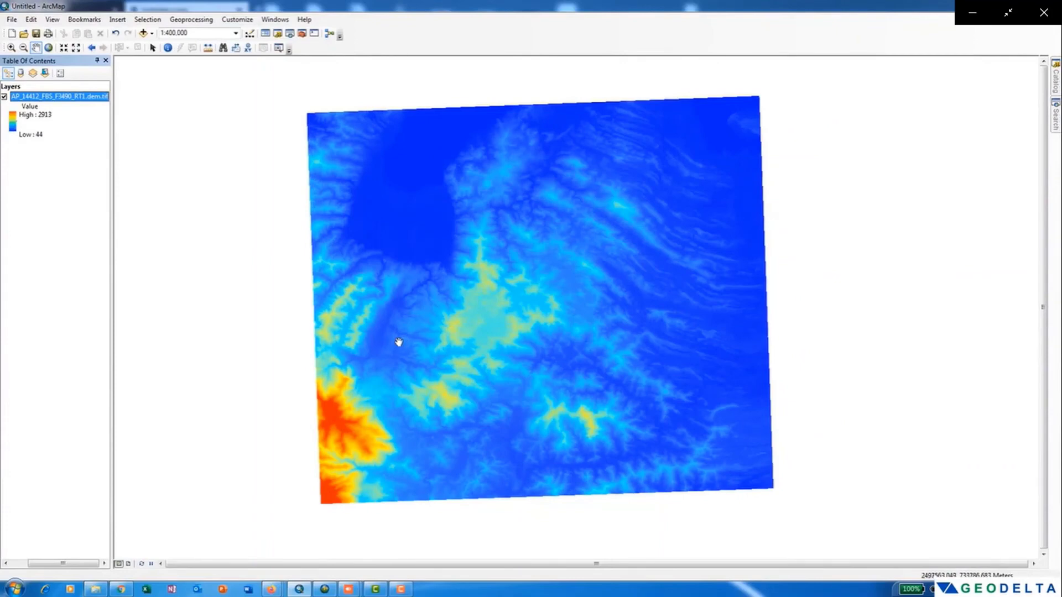
scroll(393, 344, "down", 8)
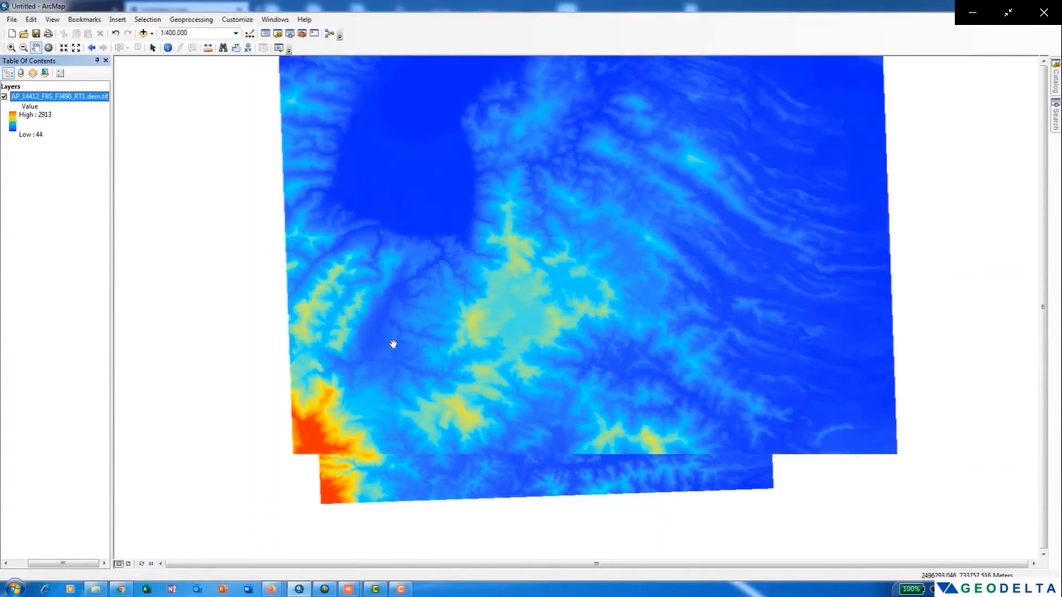
scroll(392, 345, "down", 5)
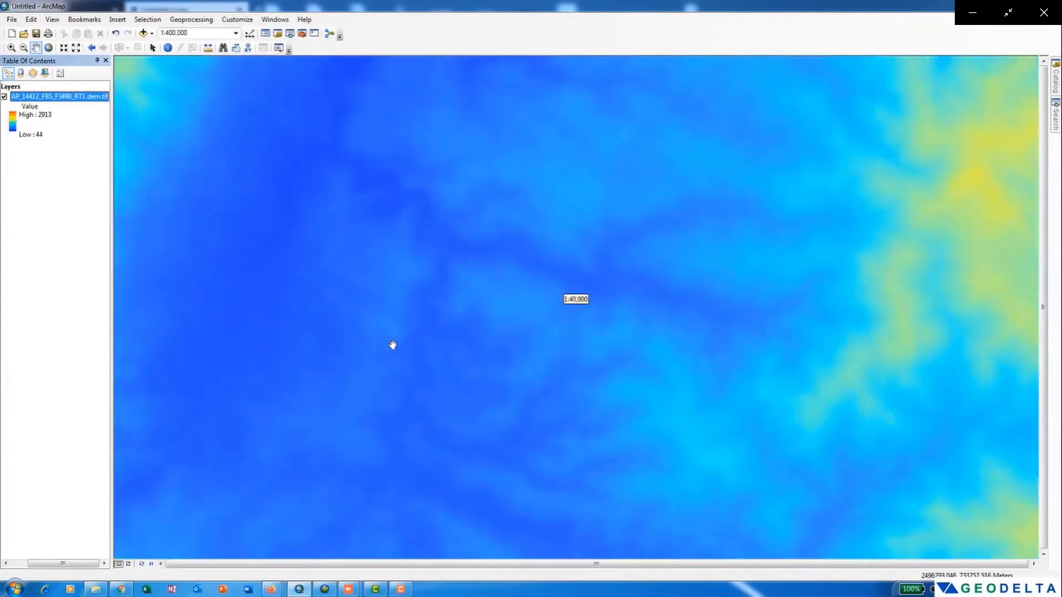
scroll(393, 345, "down", 4)
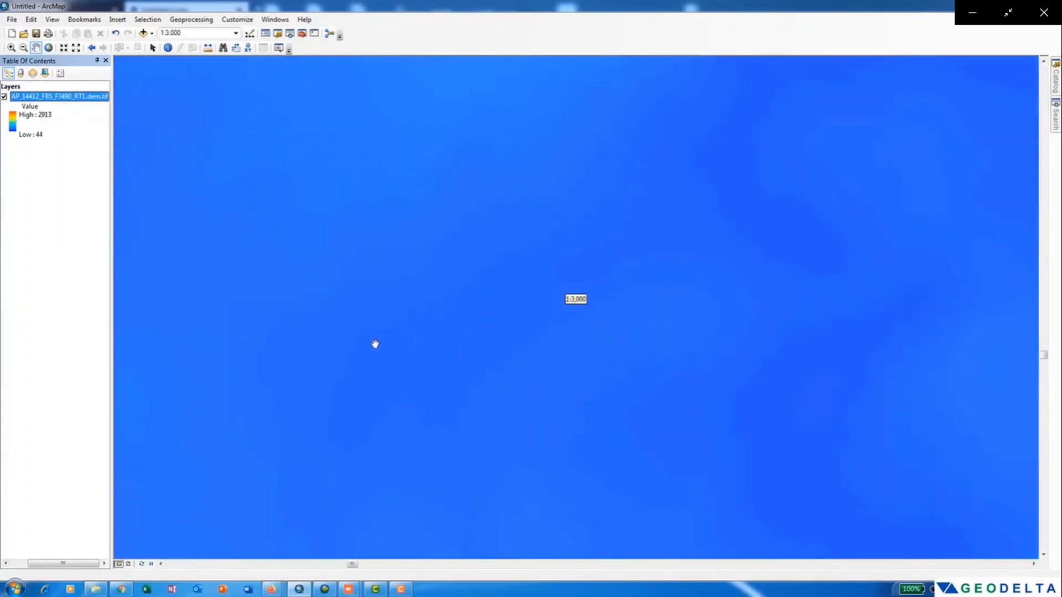
scroll(346, 338, "down", 2)
scroll(336, 332, "down", 2)
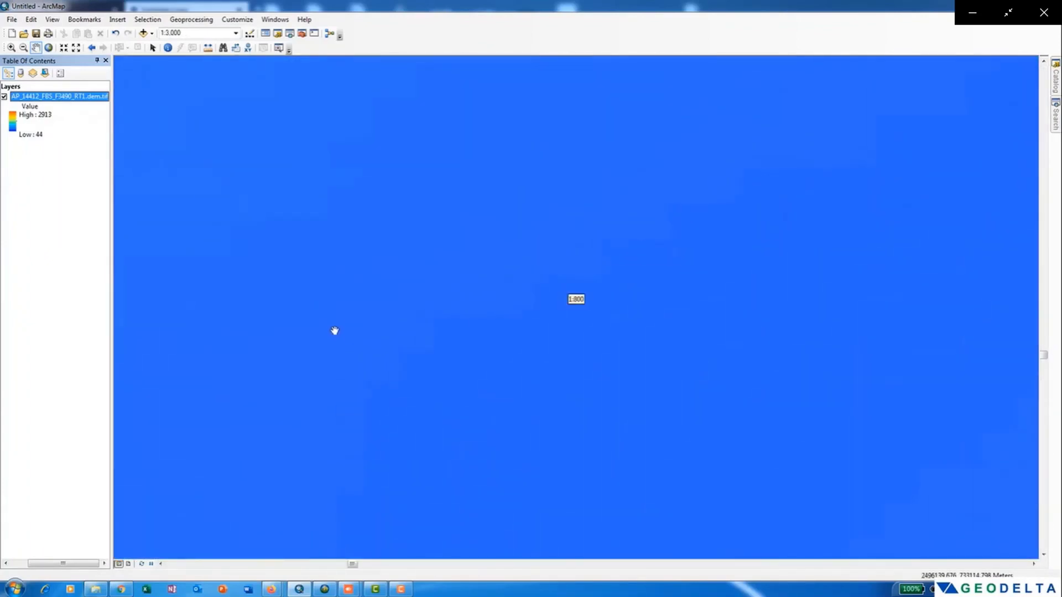